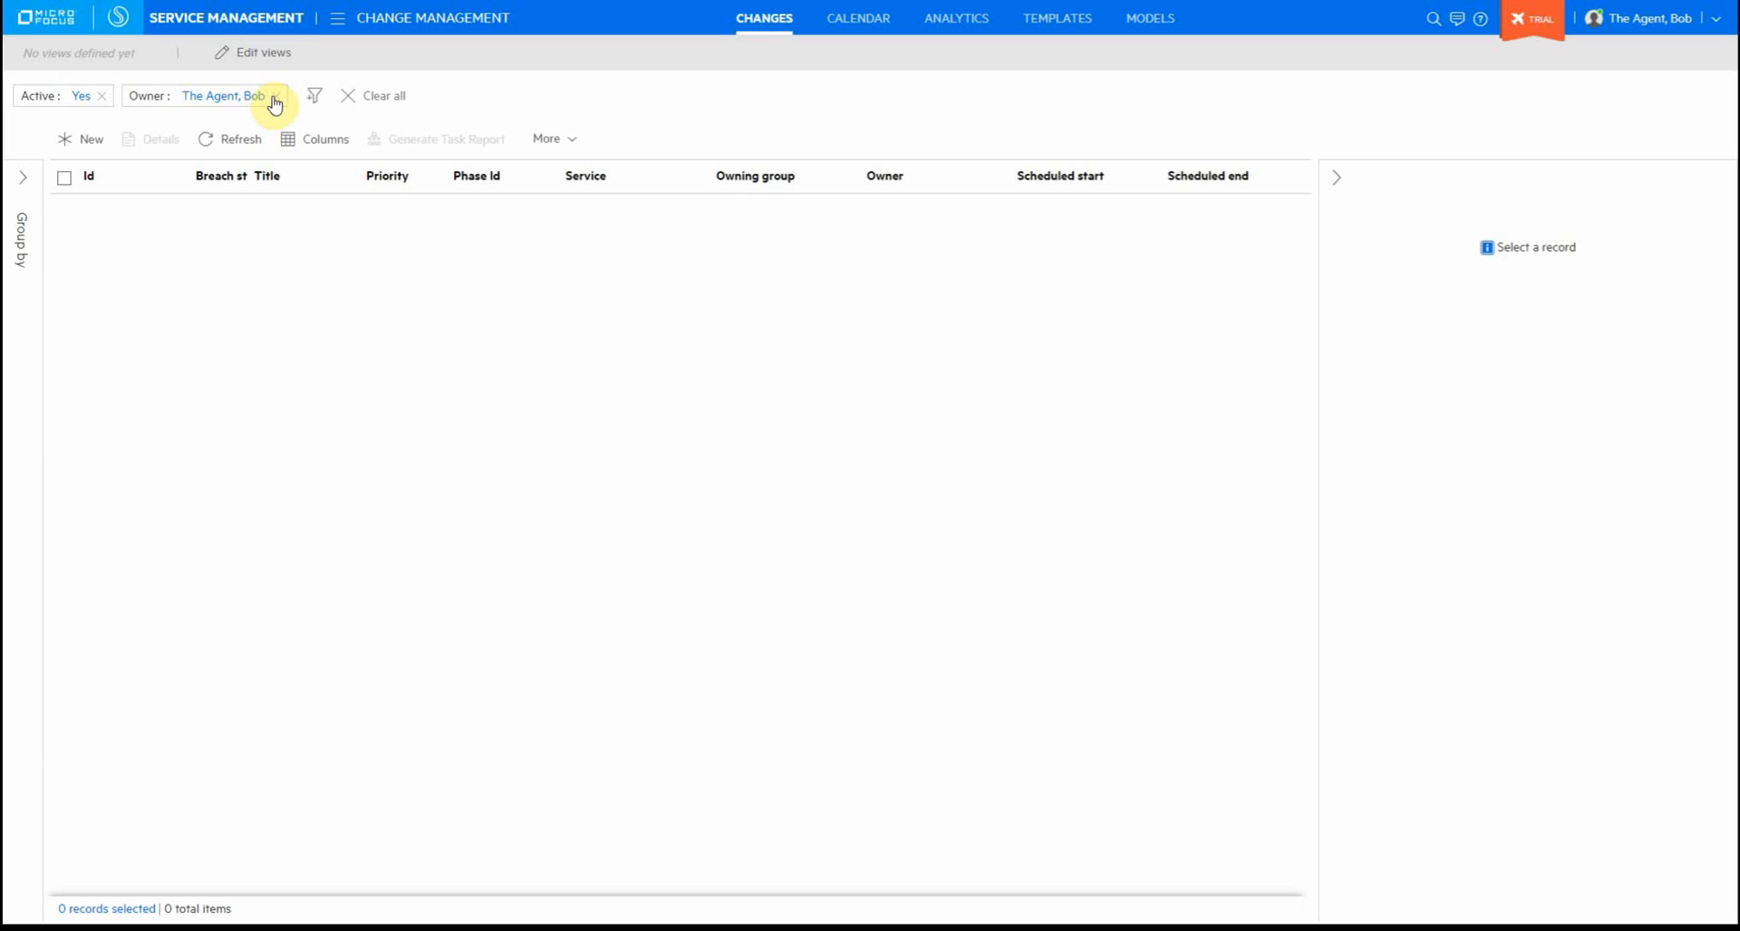
Step: Remove the Owner filter from the change list and start a new change titled "workshop video example"
click(276, 96)
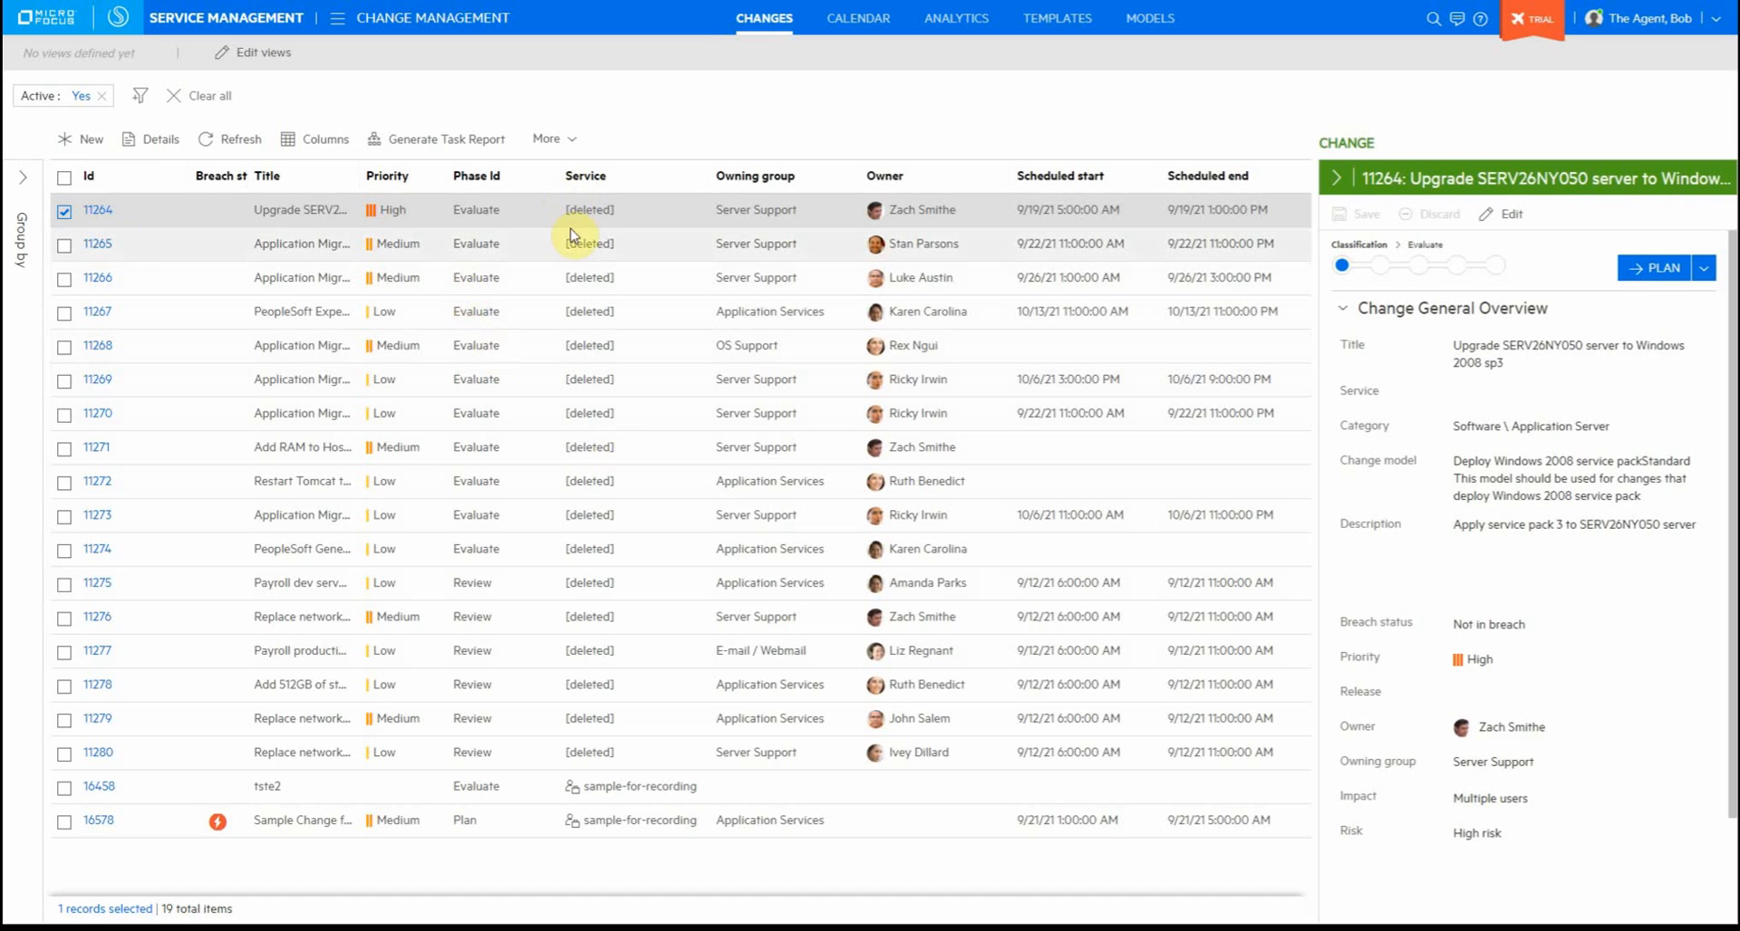
click(67, 143)
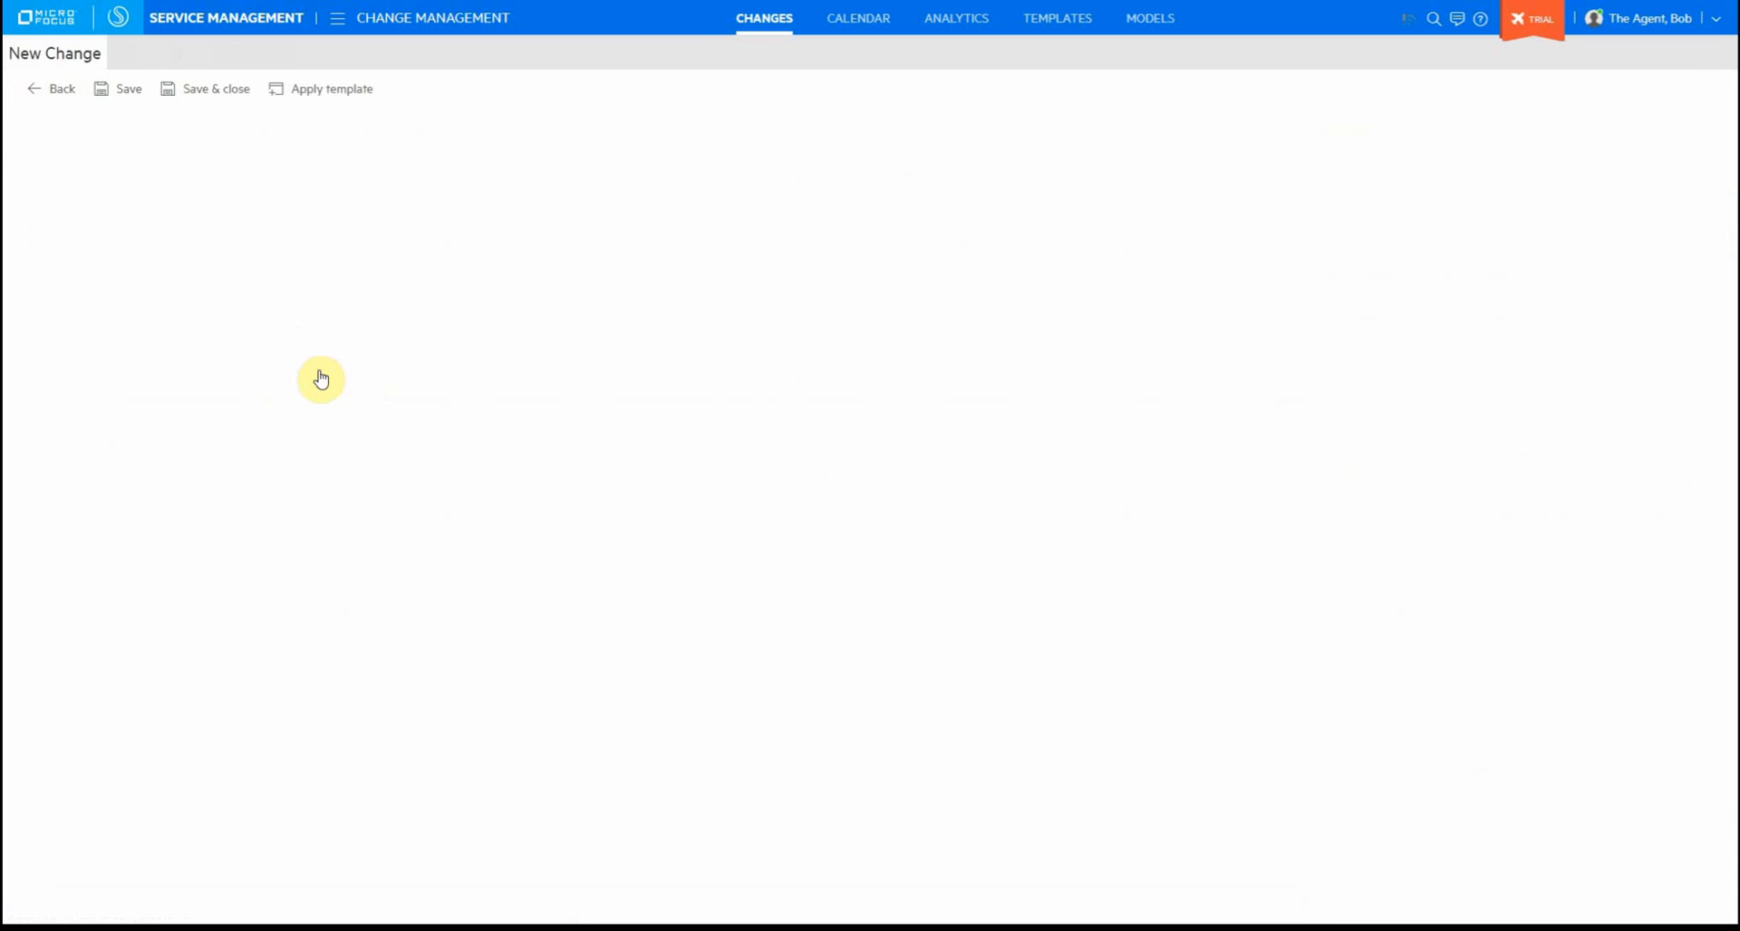
click(299, 159)
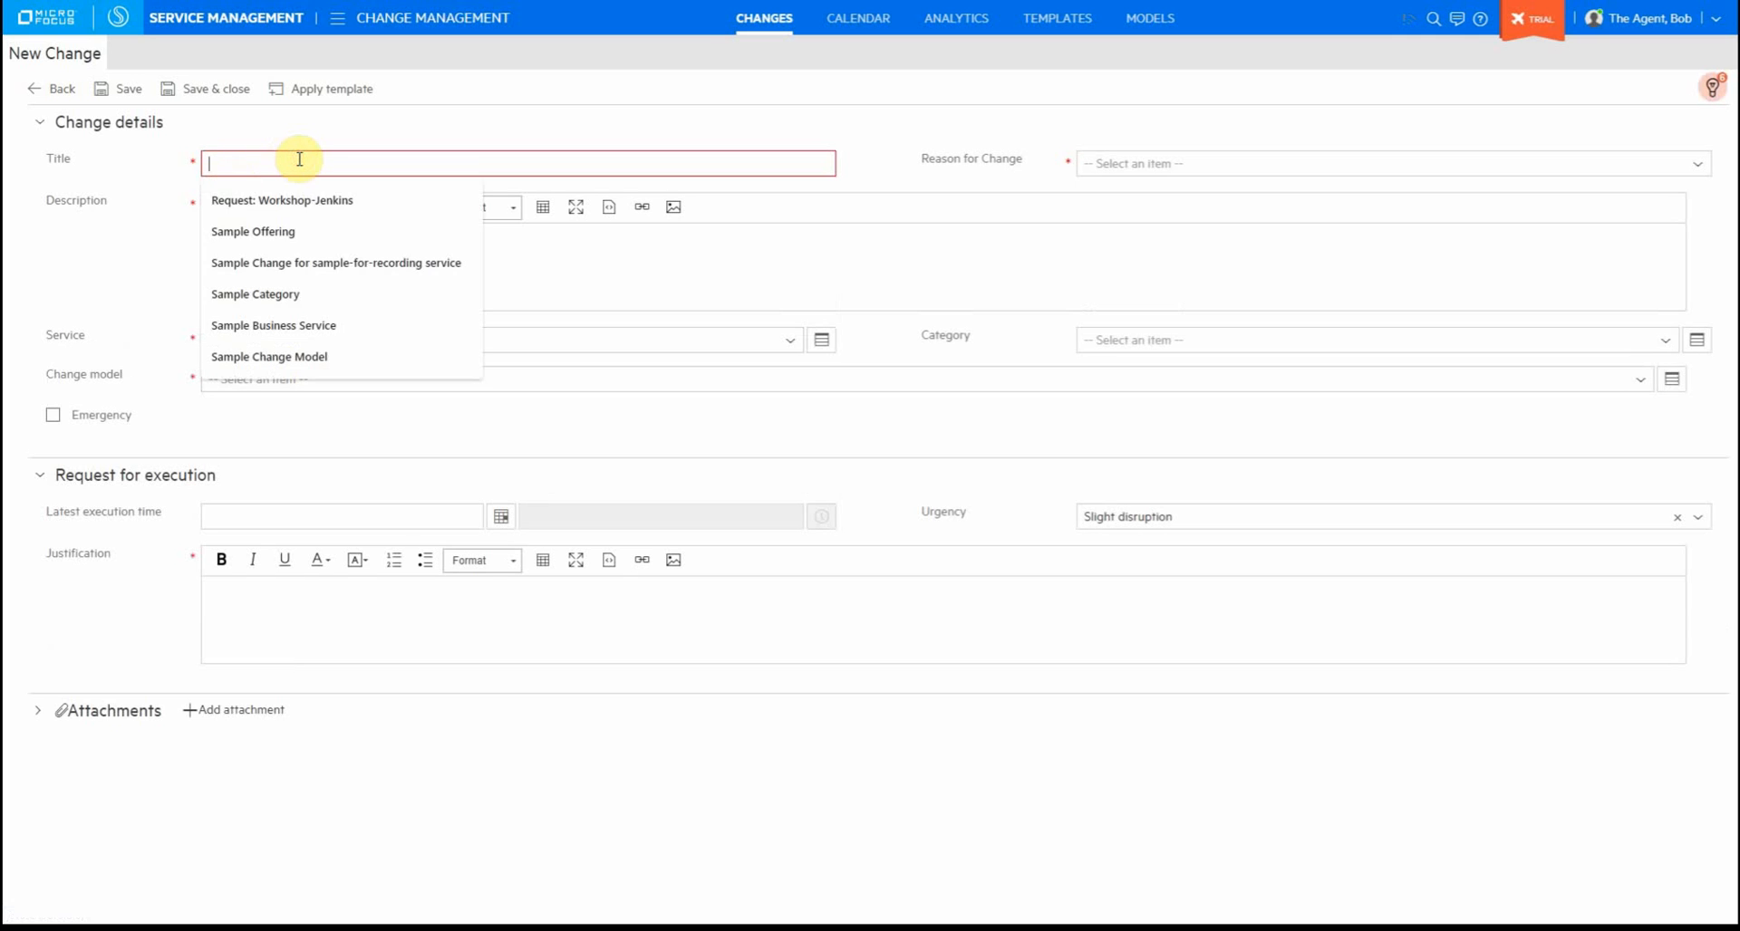
text(workshop video example)
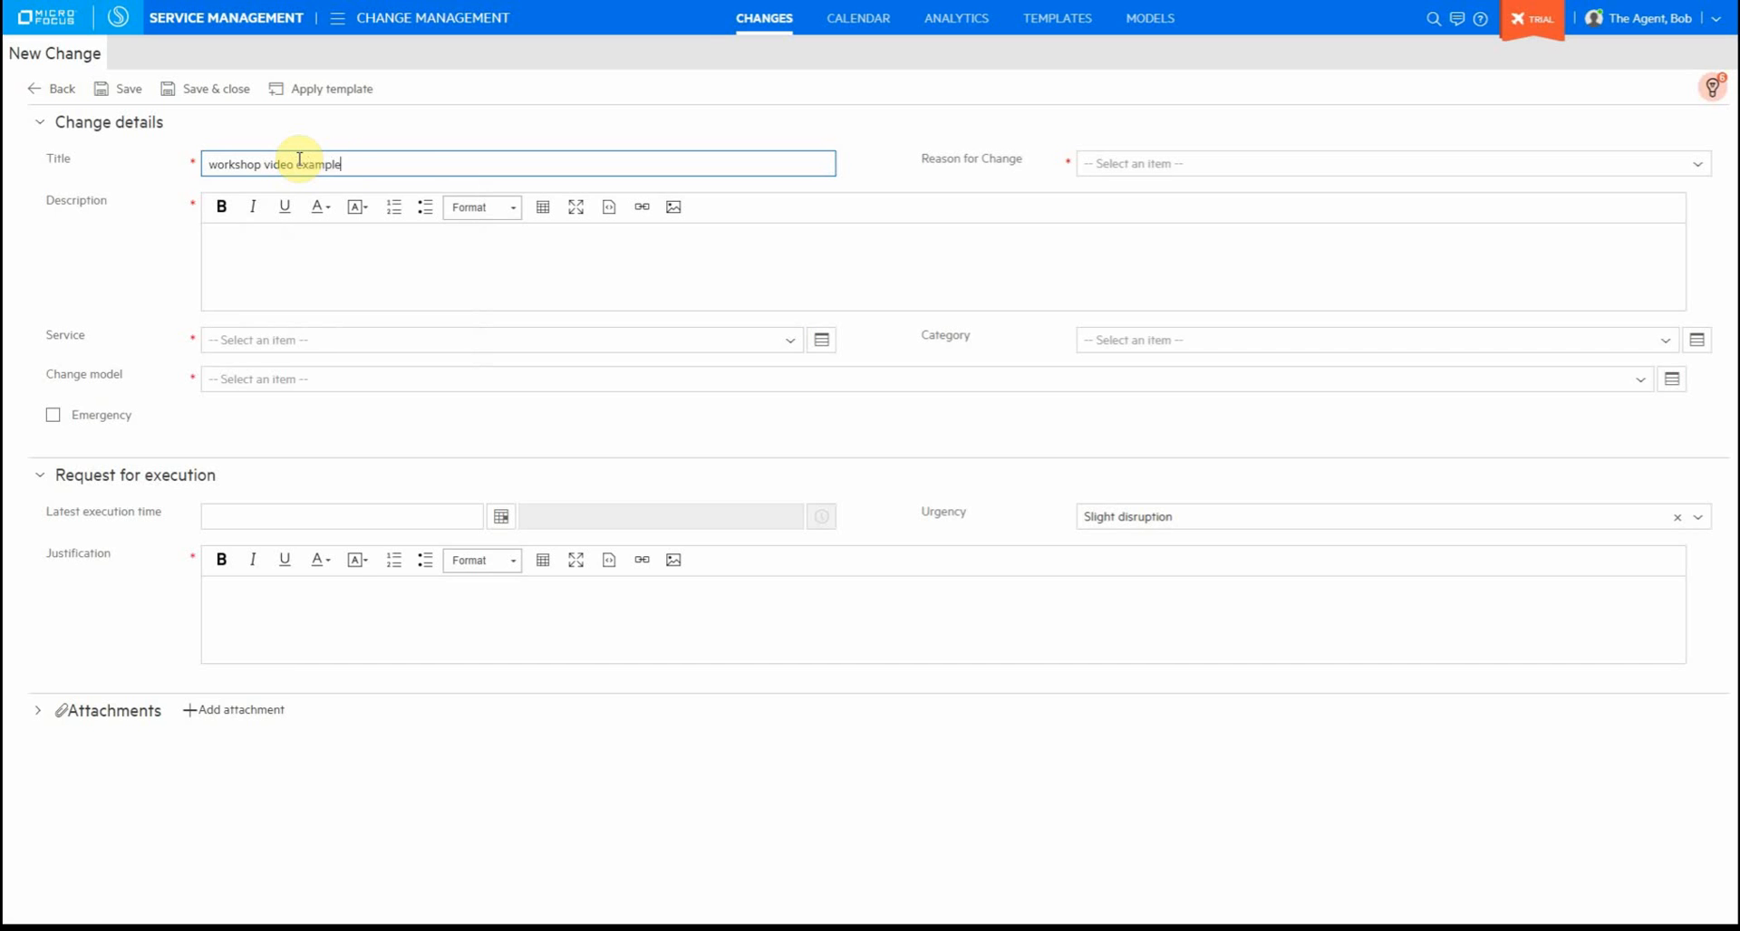
Step: Copy the new change's title text and reuse it as the description
drag(416, 164, 67, 167)
key(ctrl+c)
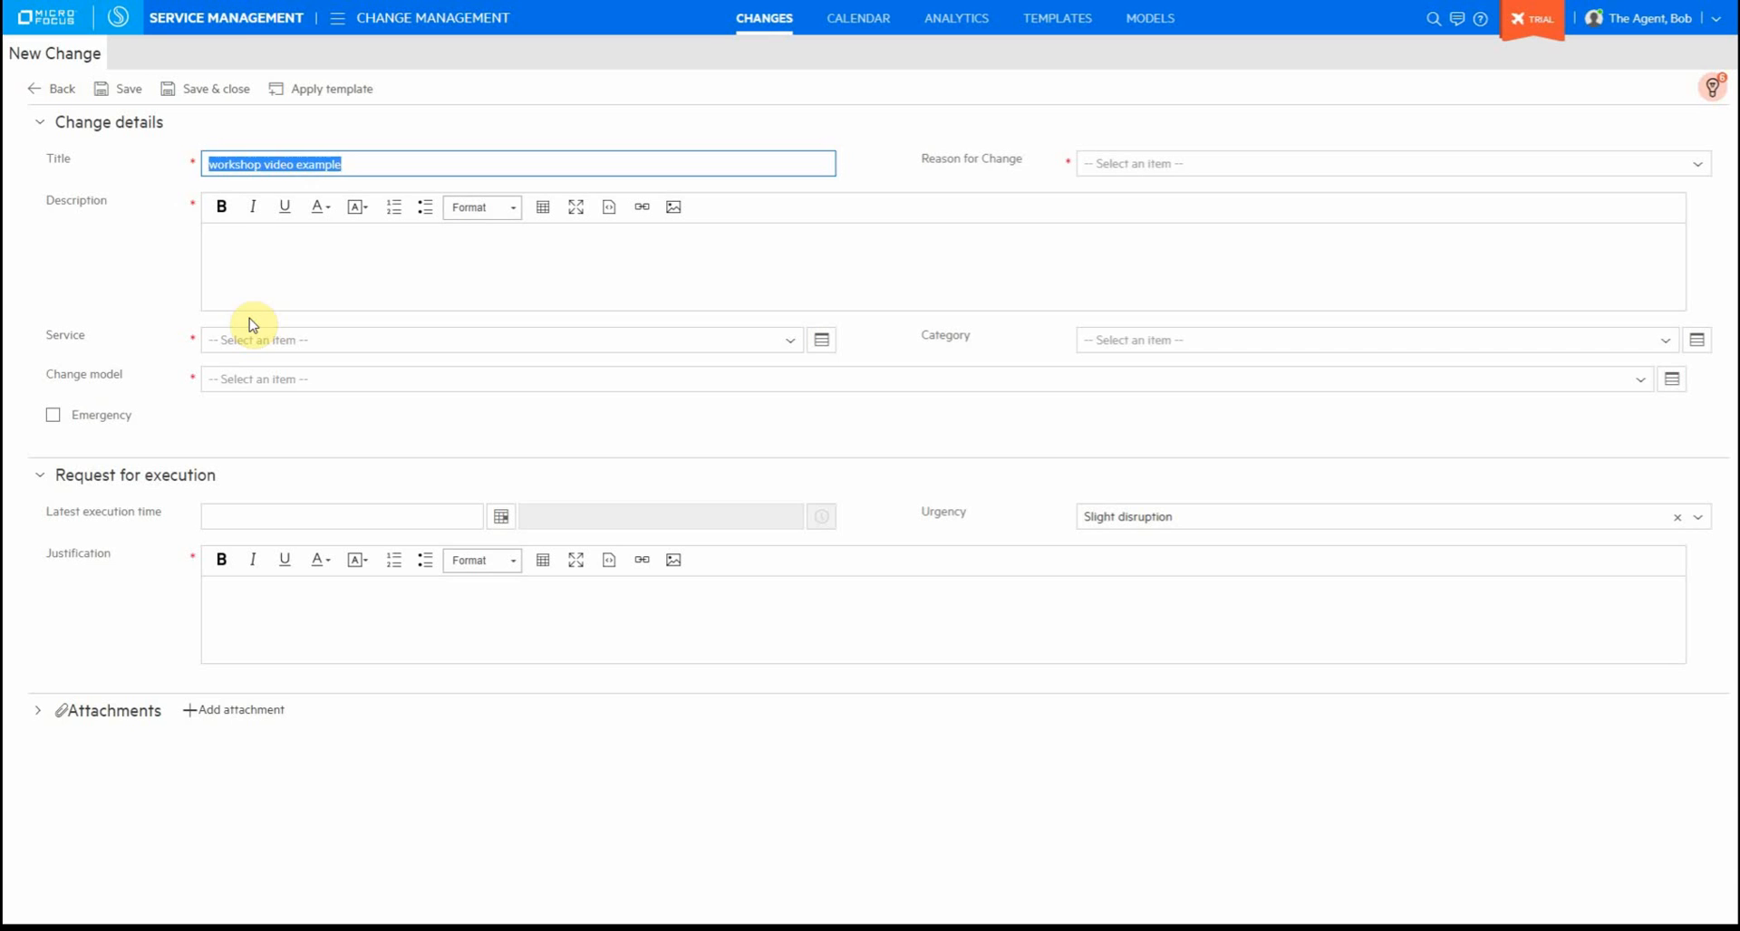
click(339, 253)
key(ctrl+v)
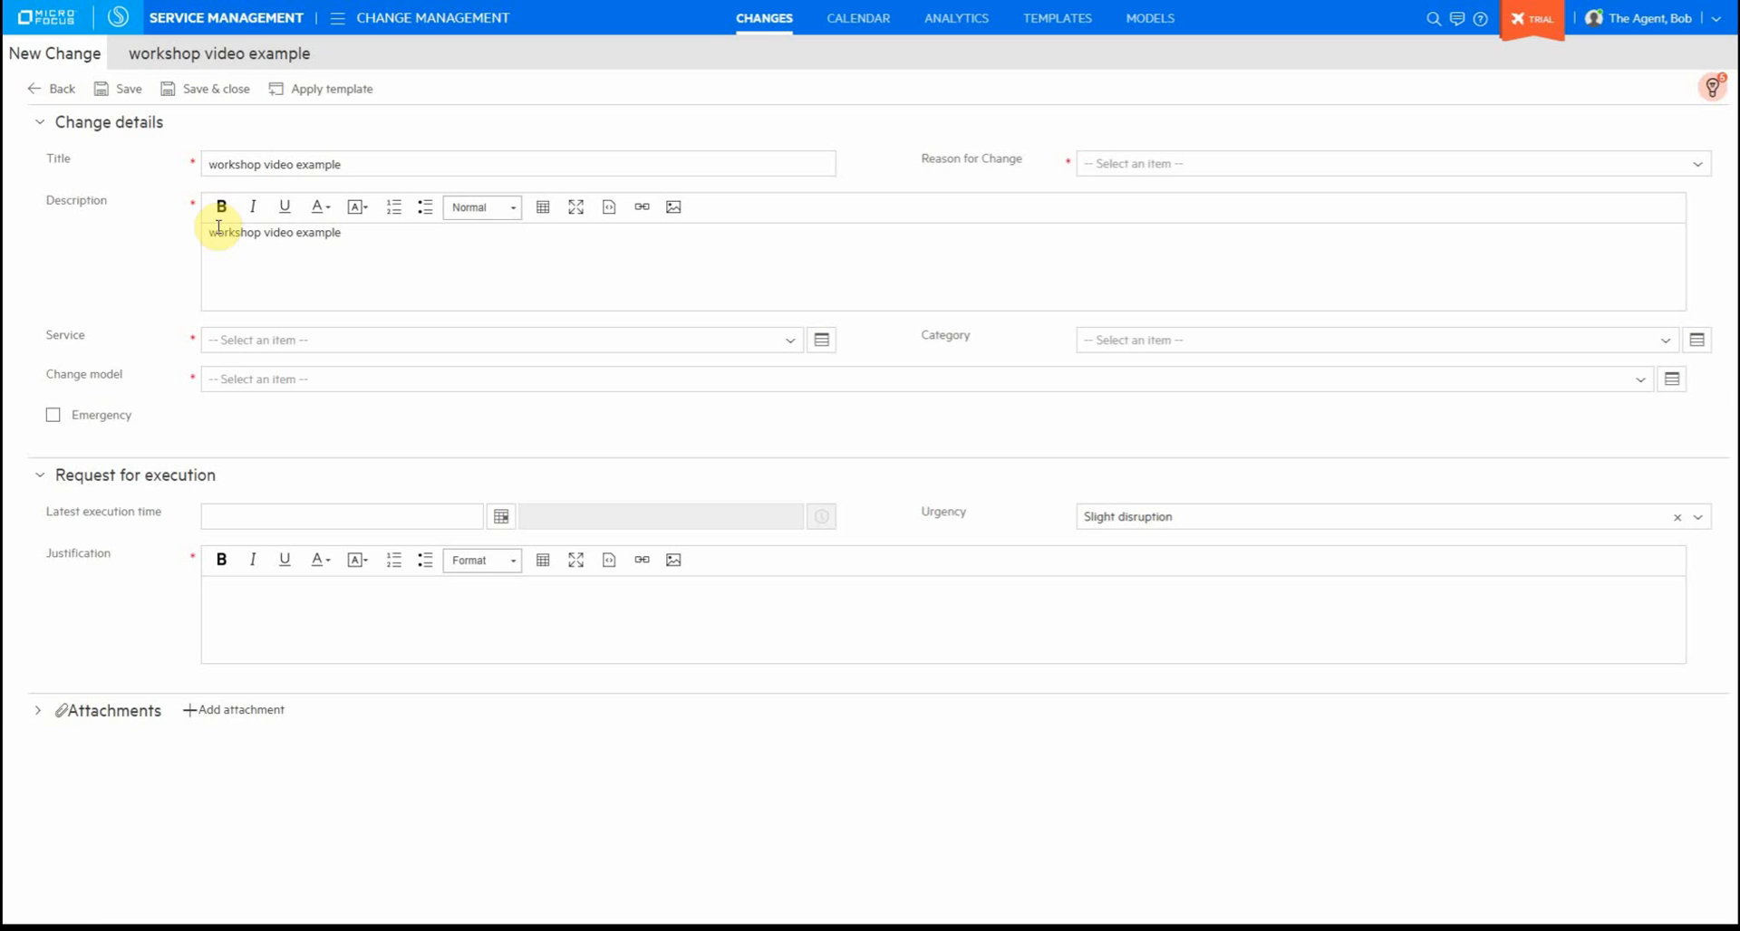
Step: Set the reason for change to Business requirement and the service to "example for dry run workshop"
click(1149, 168)
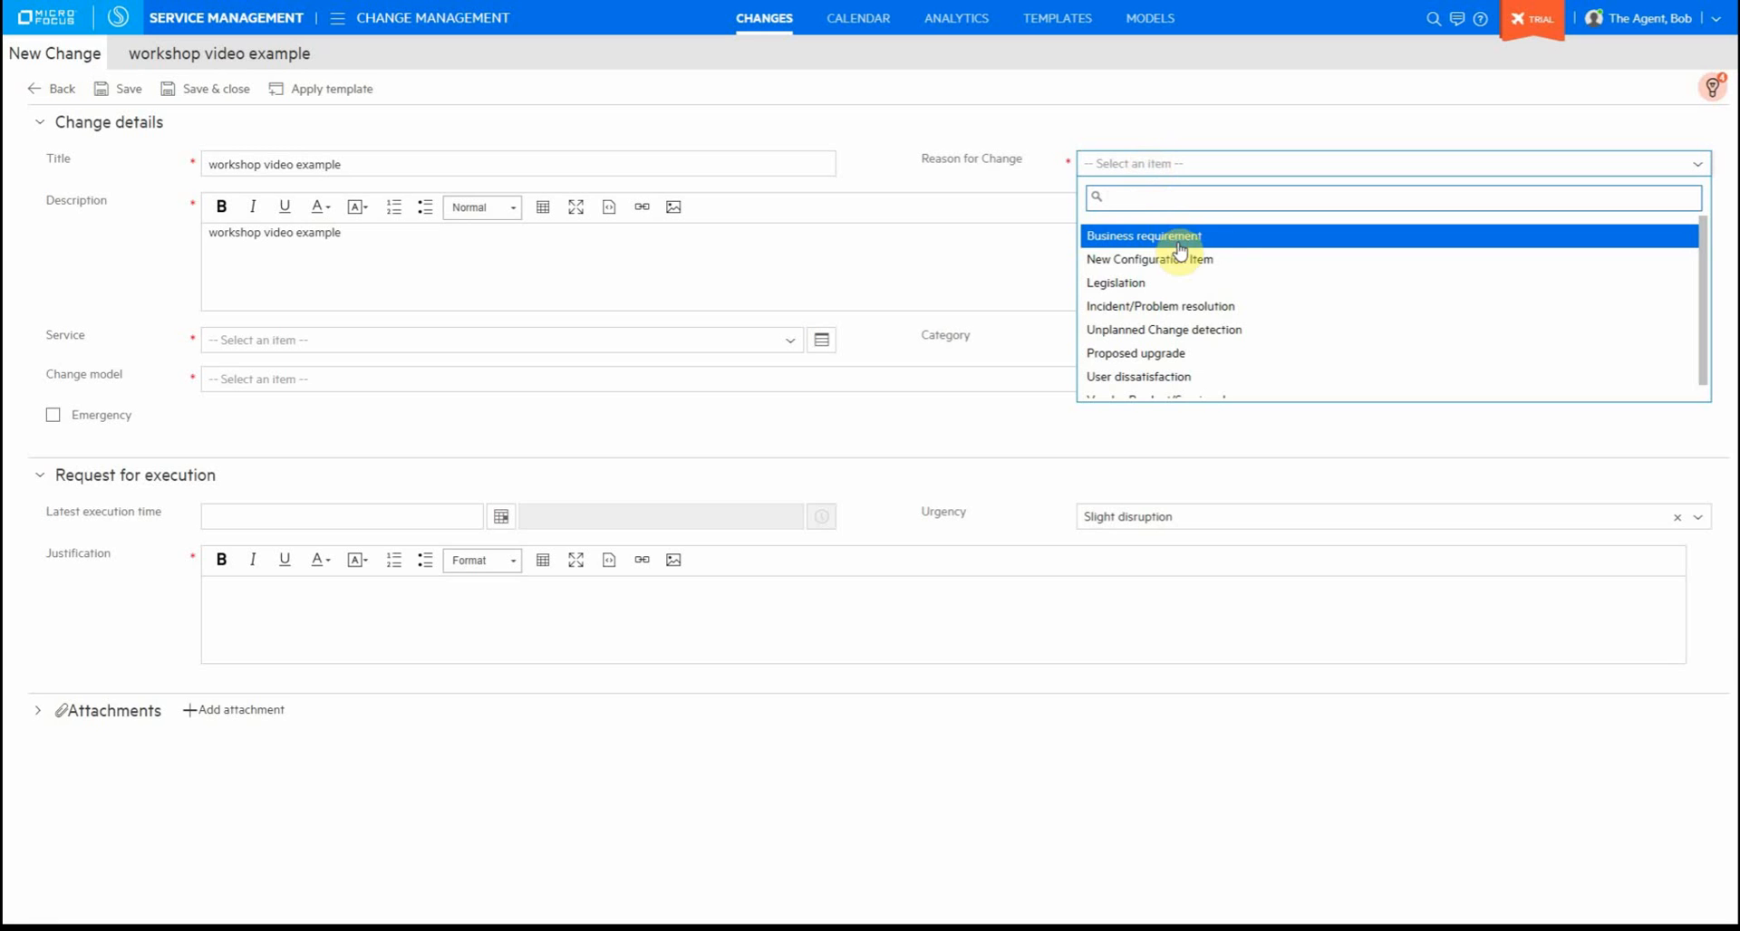
click(1237, 243)
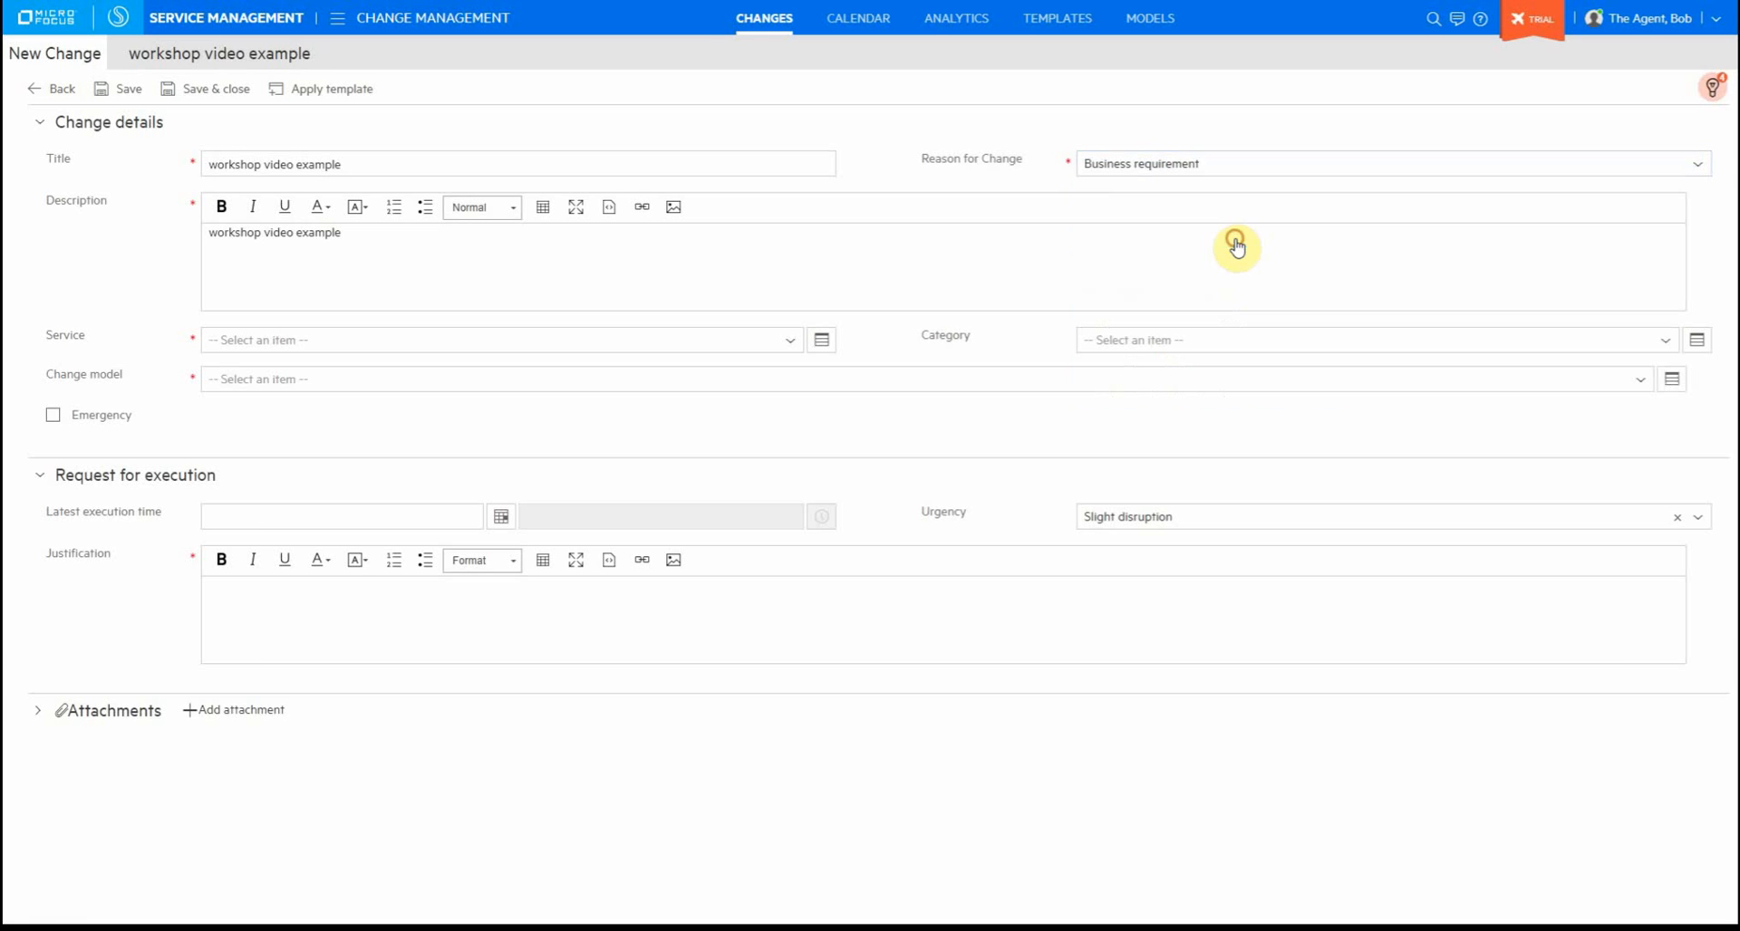
click(280, 352)
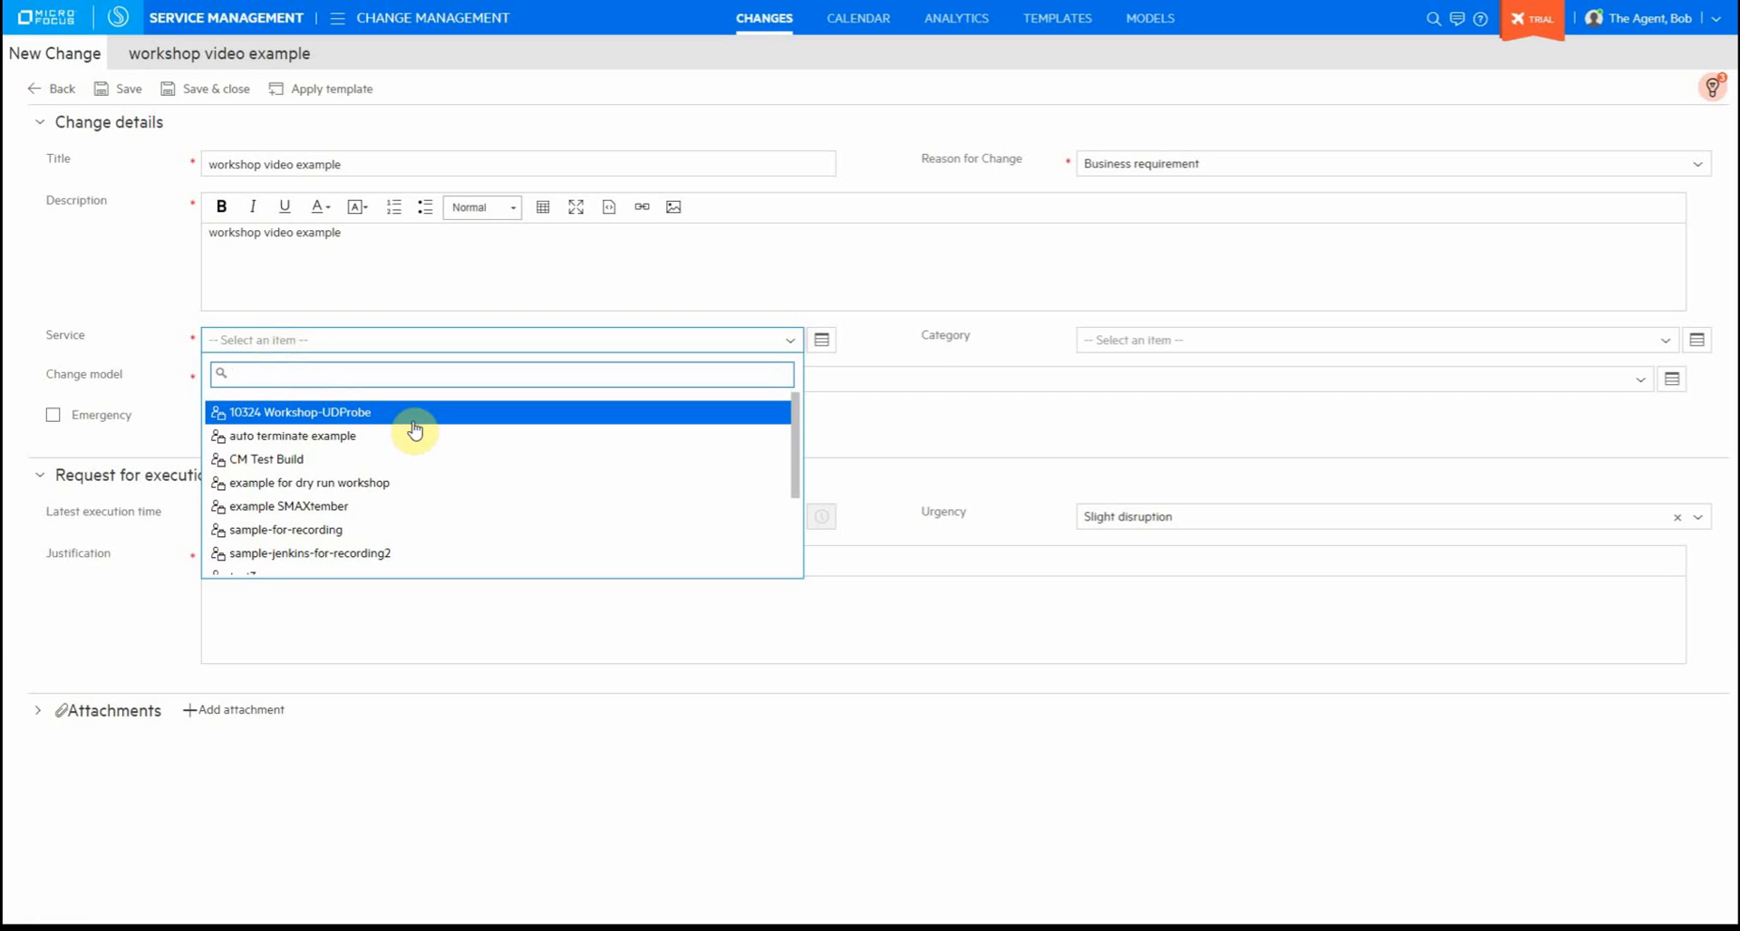
click(490, 489)
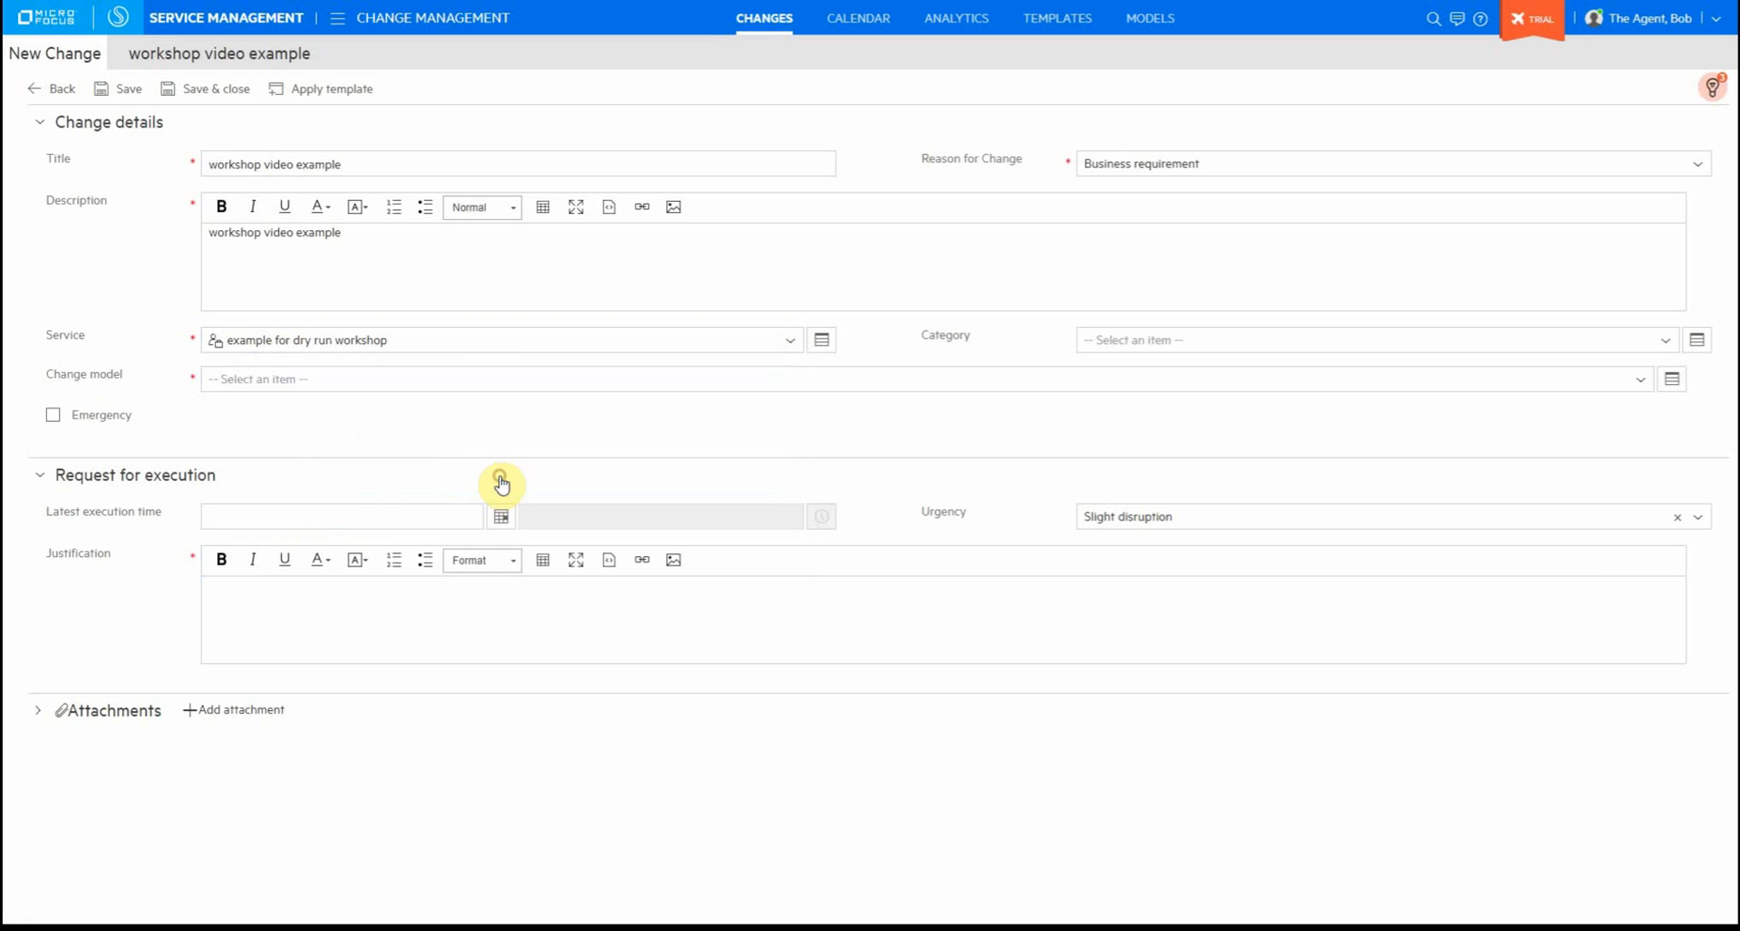
Step: Choose Sample Change Model as the change model, enter "workshop video example" as the justification, and save the new change
click(359, 391)
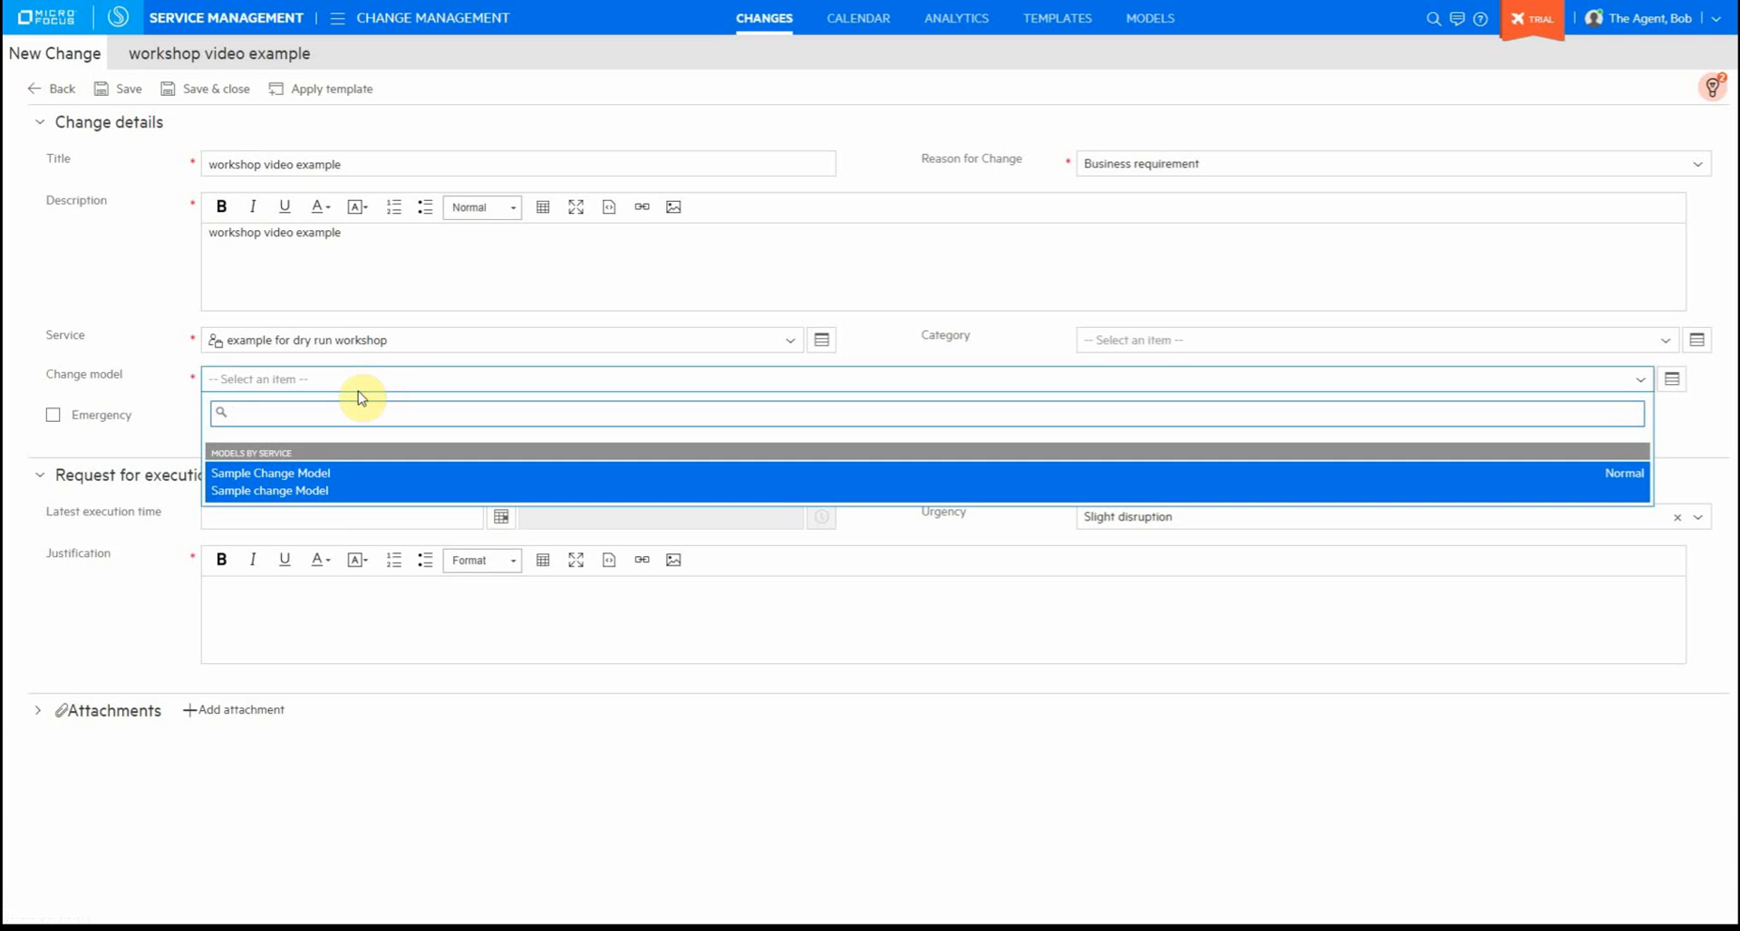
click(337, 491)
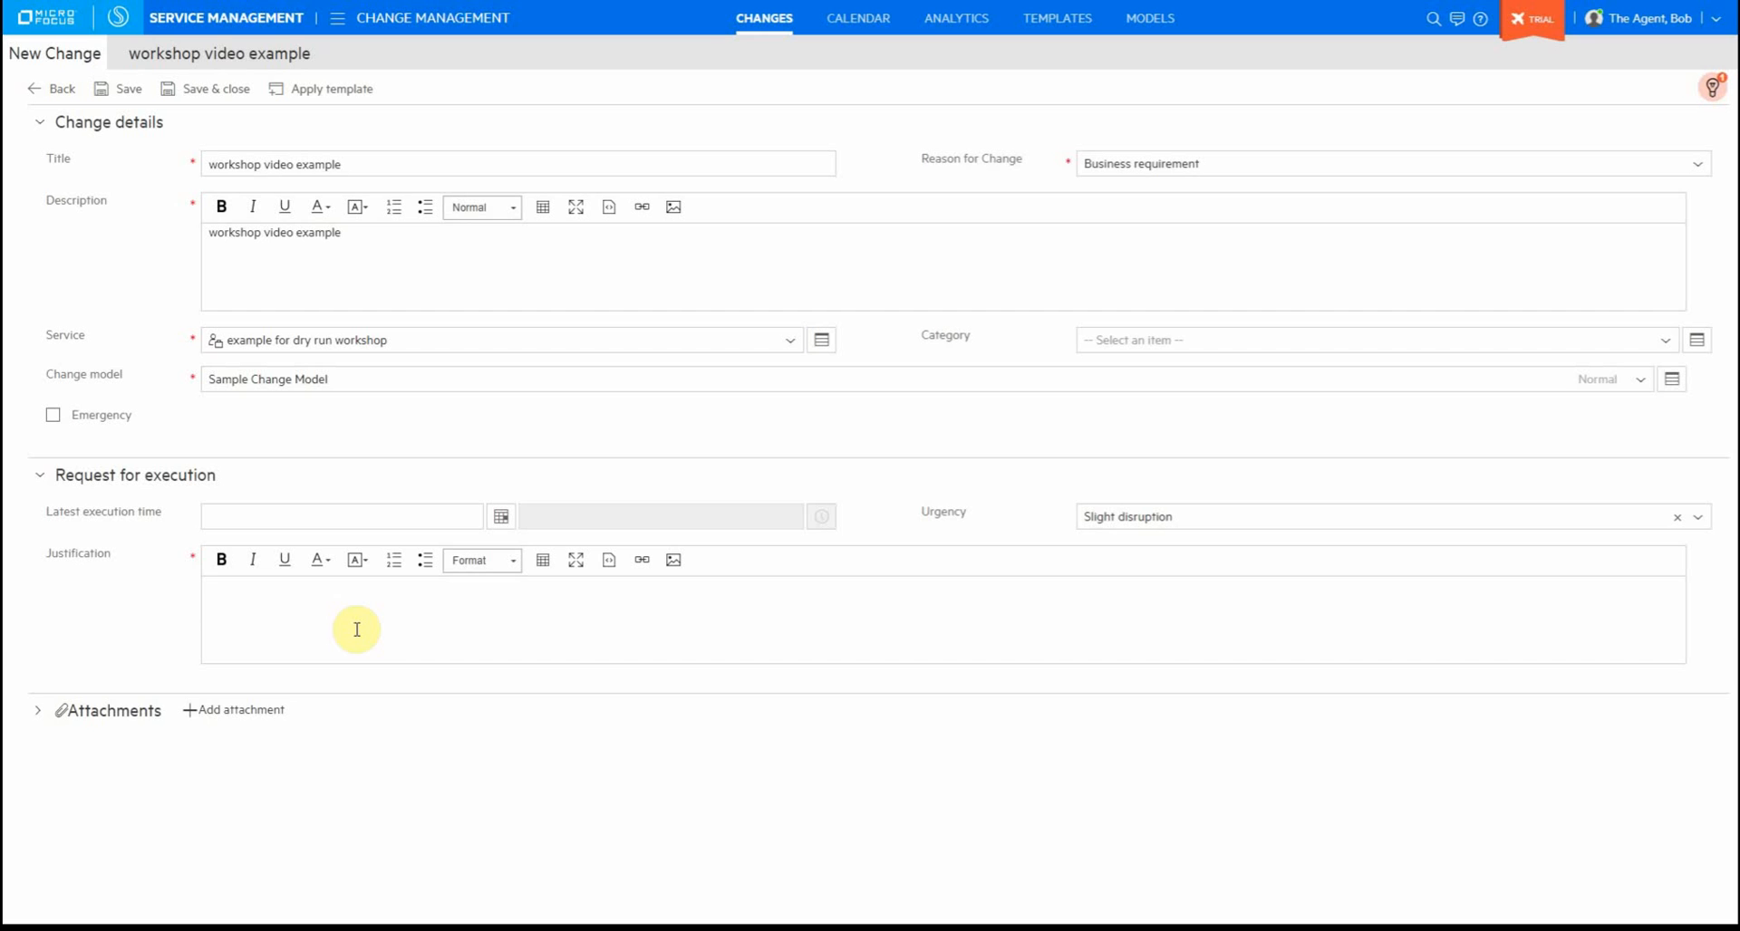
key(ctrl+v)
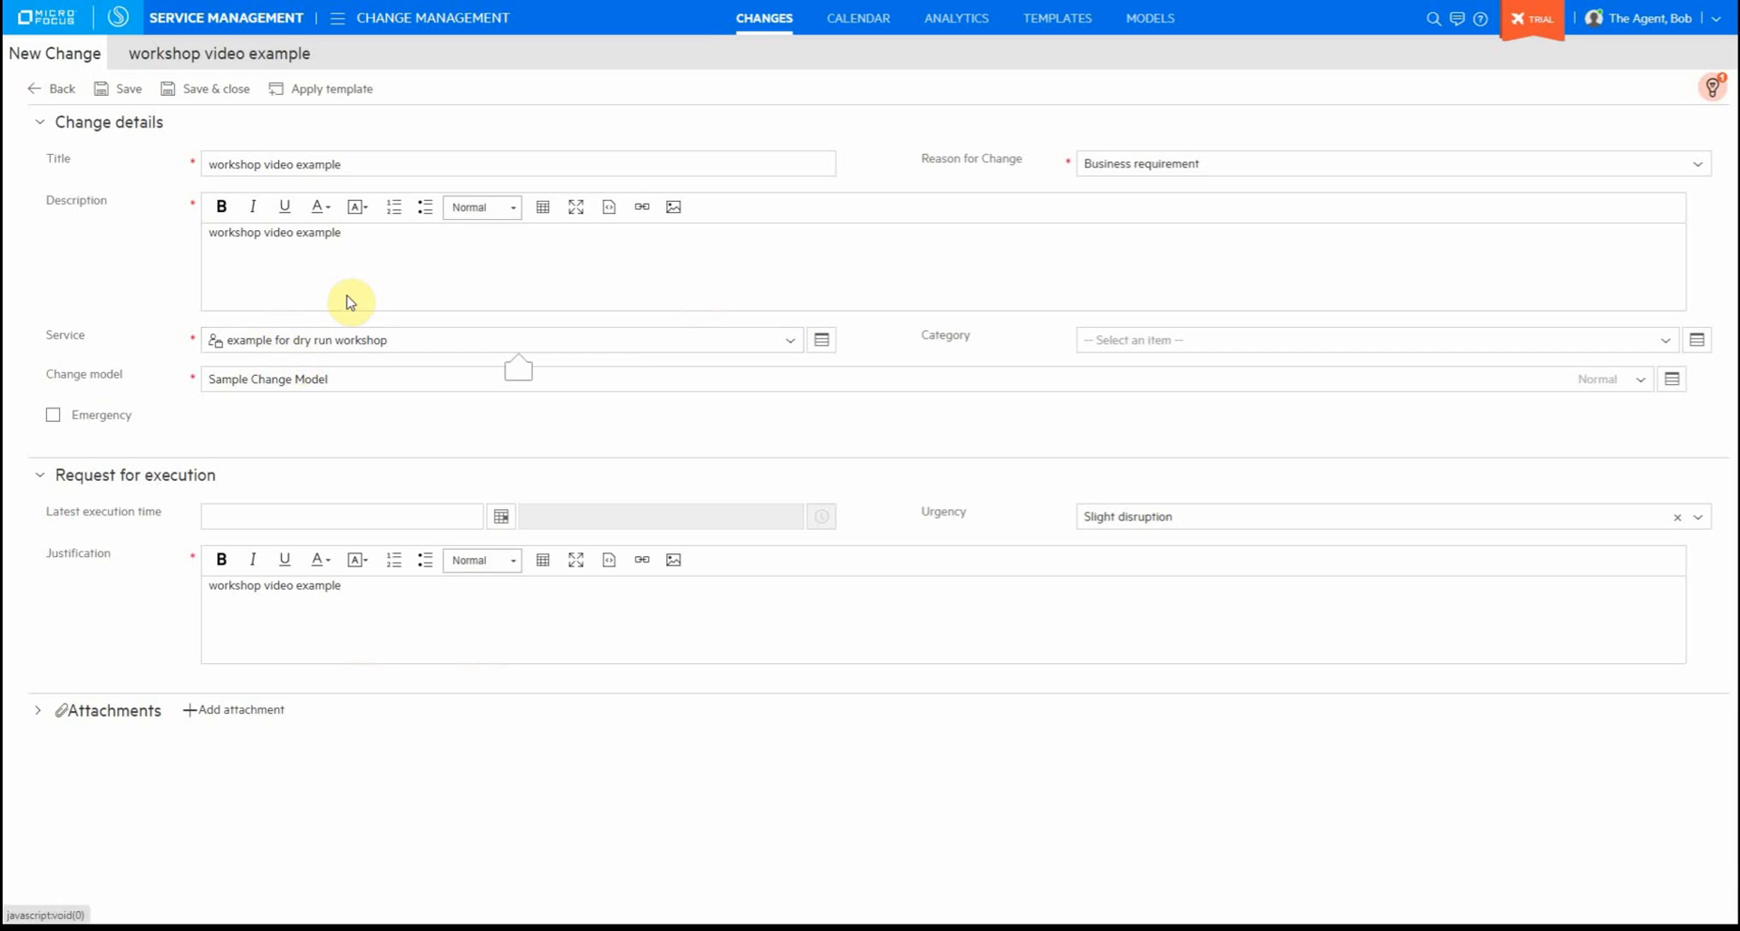
click(118, 88)
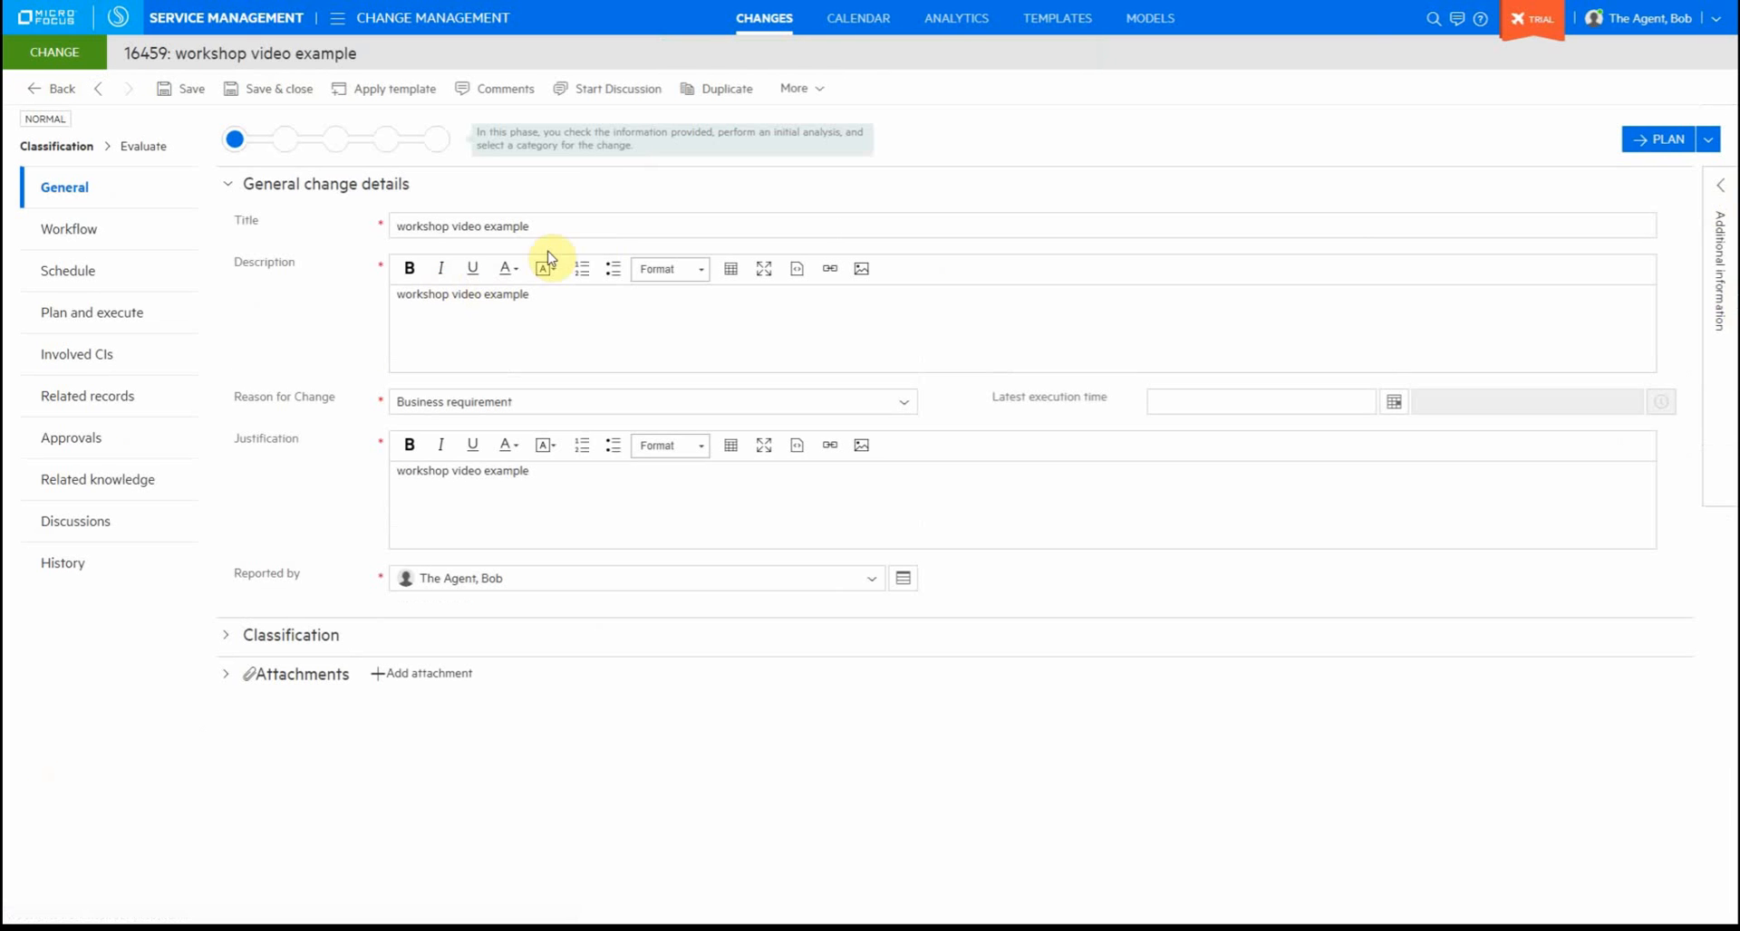
Step: Review the saved change's workflow diagram and its general details
click(86, 226)
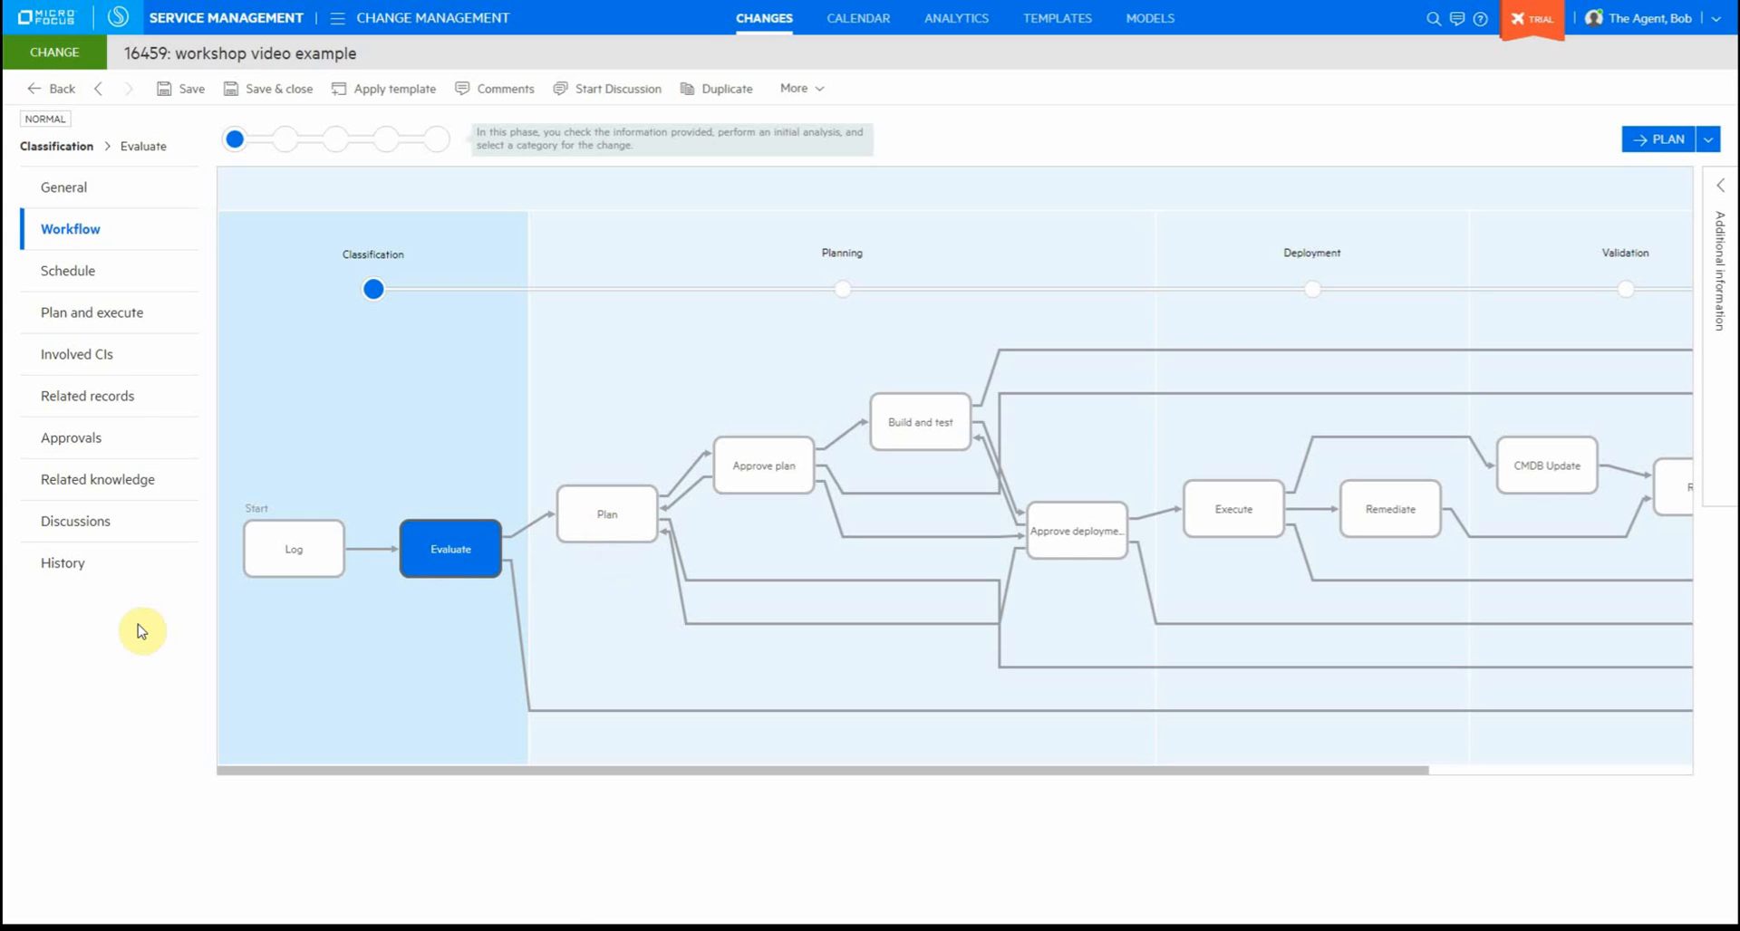
click(68, 185)
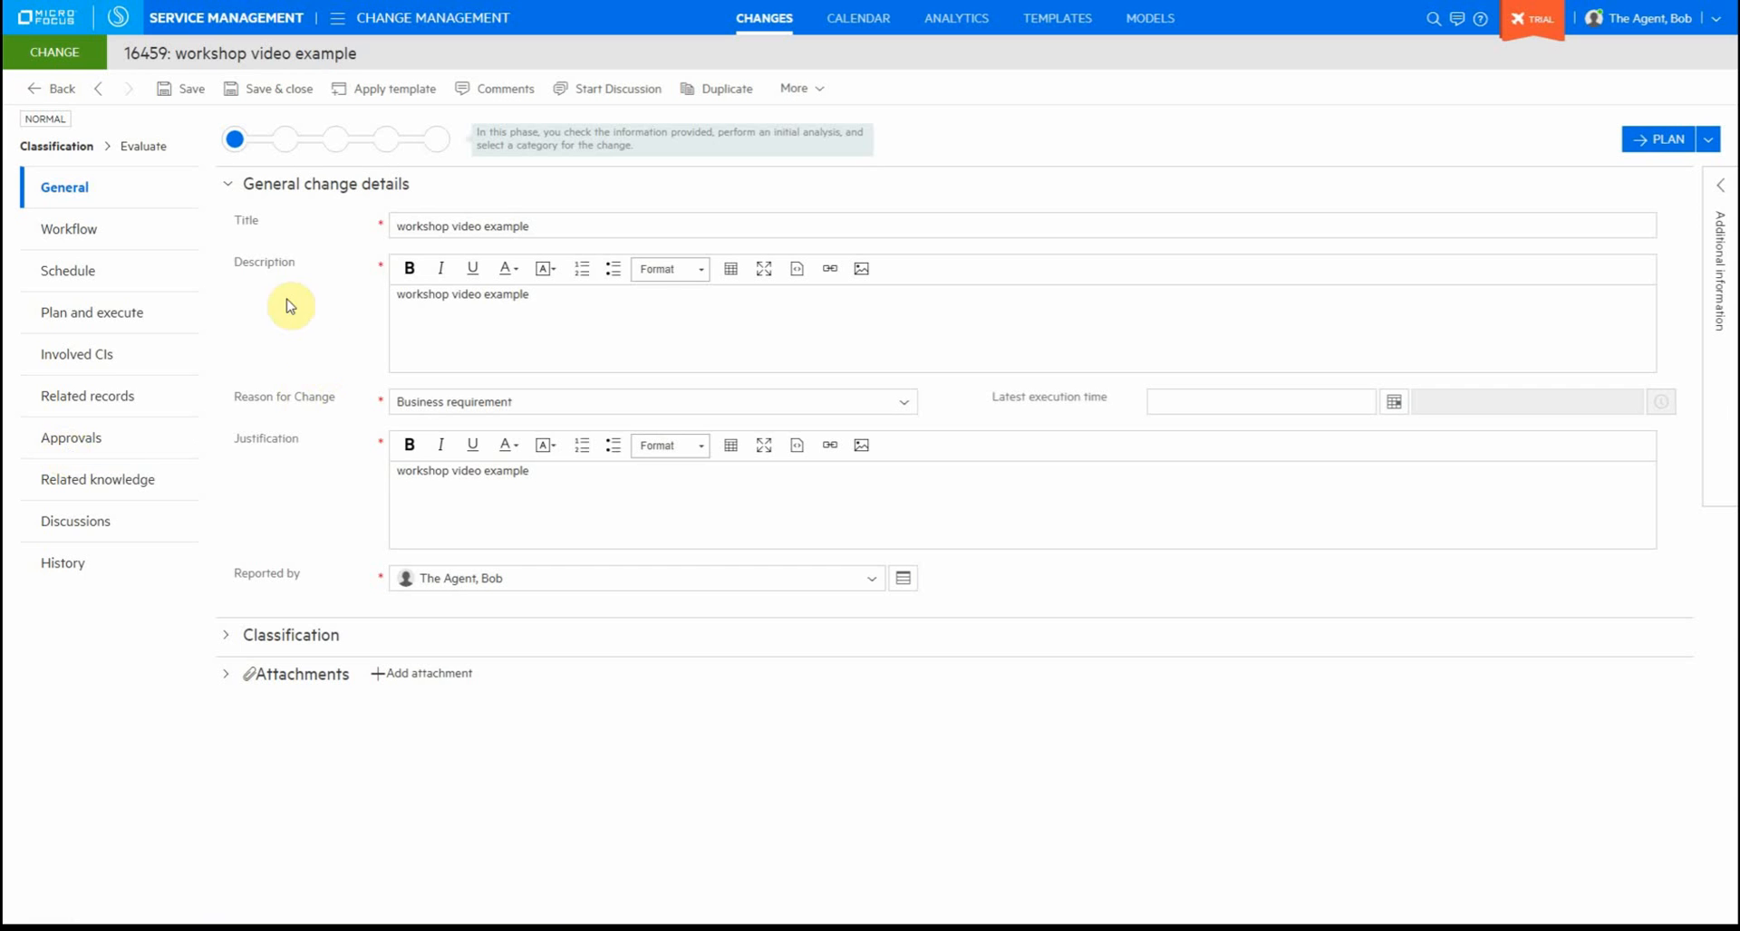
click(563, 221)
click(575, 315)
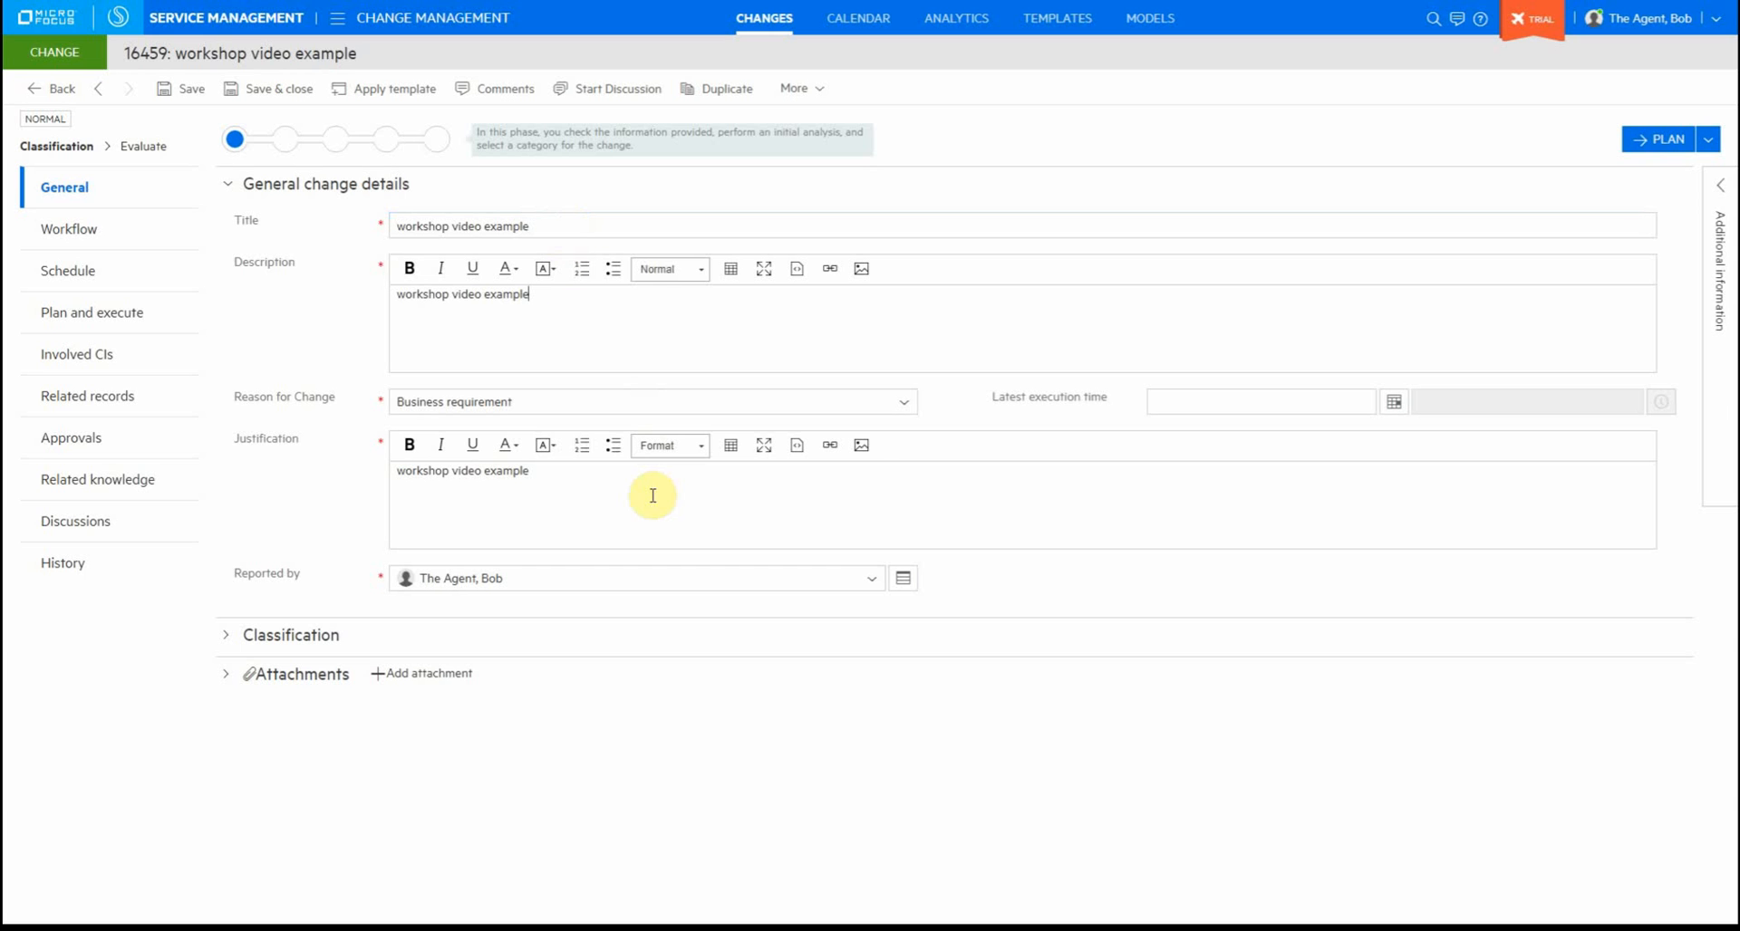
Step: Expand the change's classification details, advance the change to the Plan phase, and list the required fields still missing
click(267, 620)
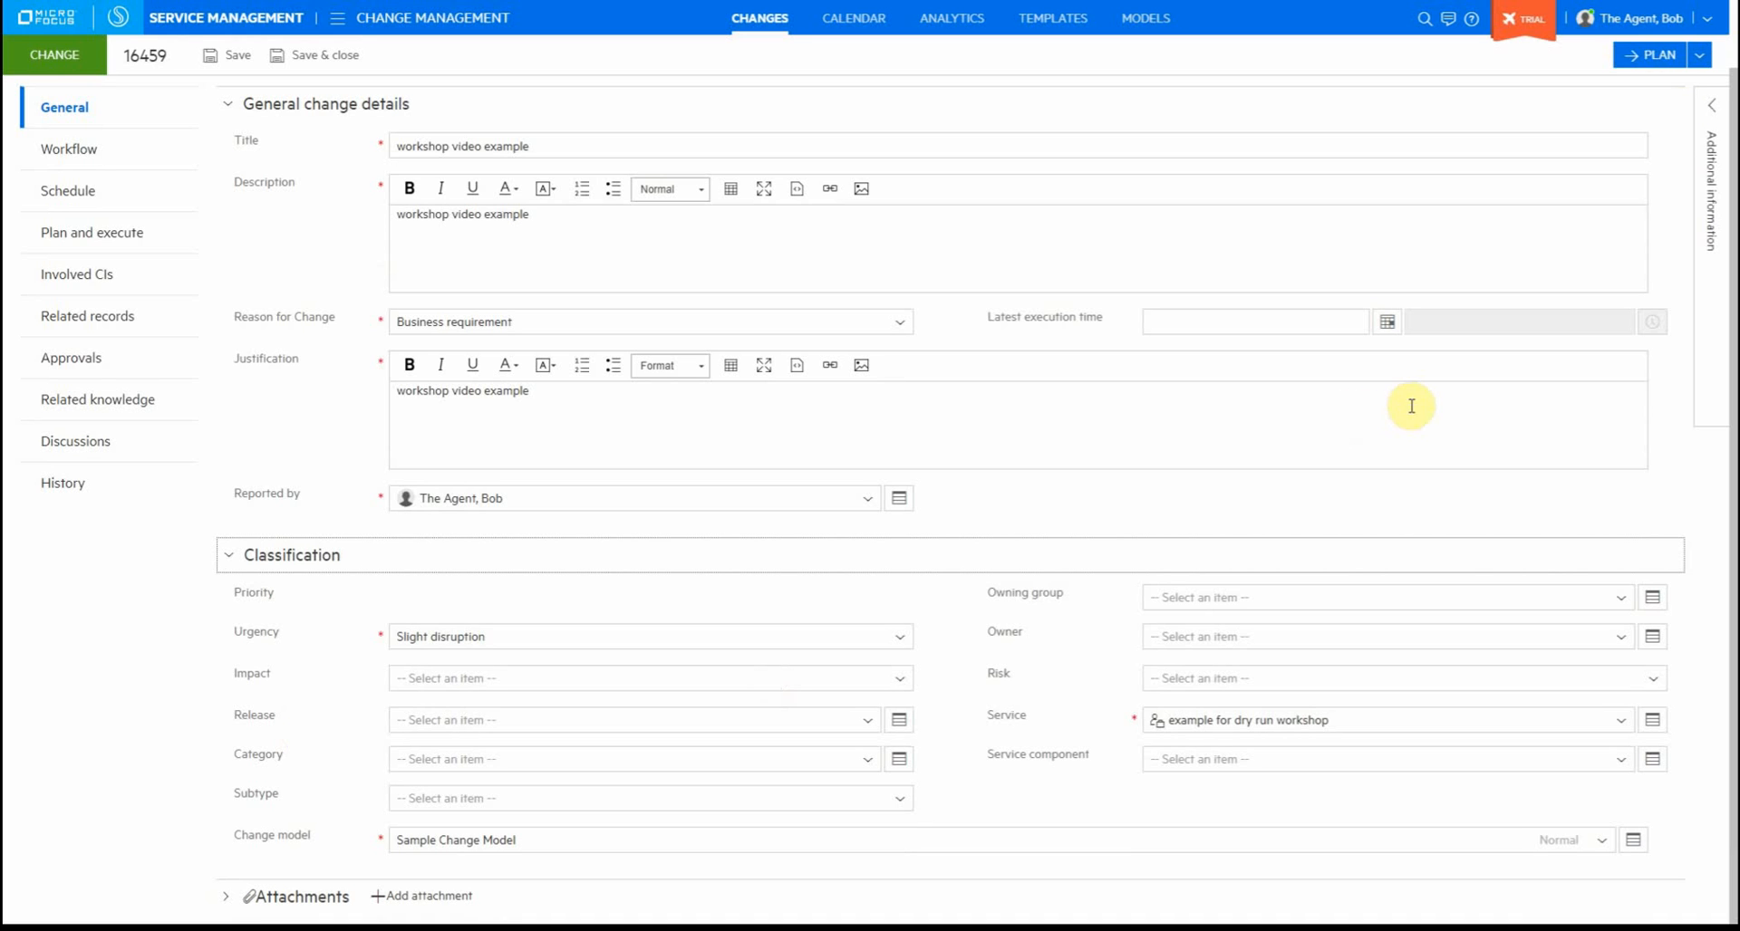
click(1662, 56)
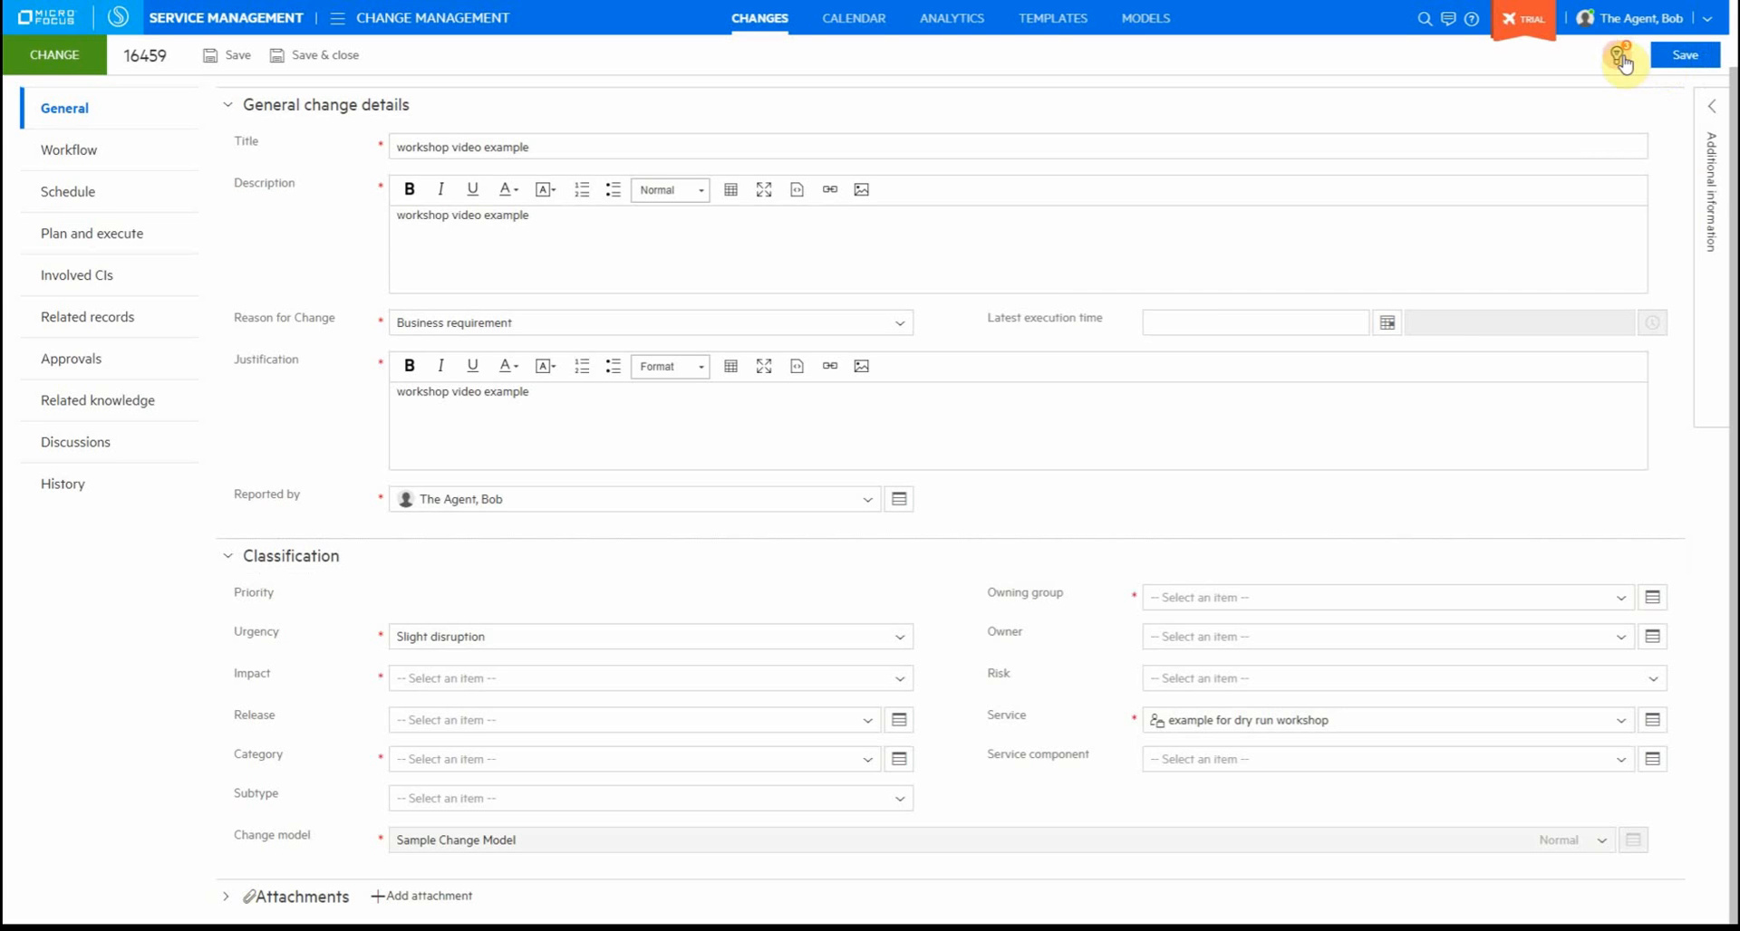
click(1620, 58)
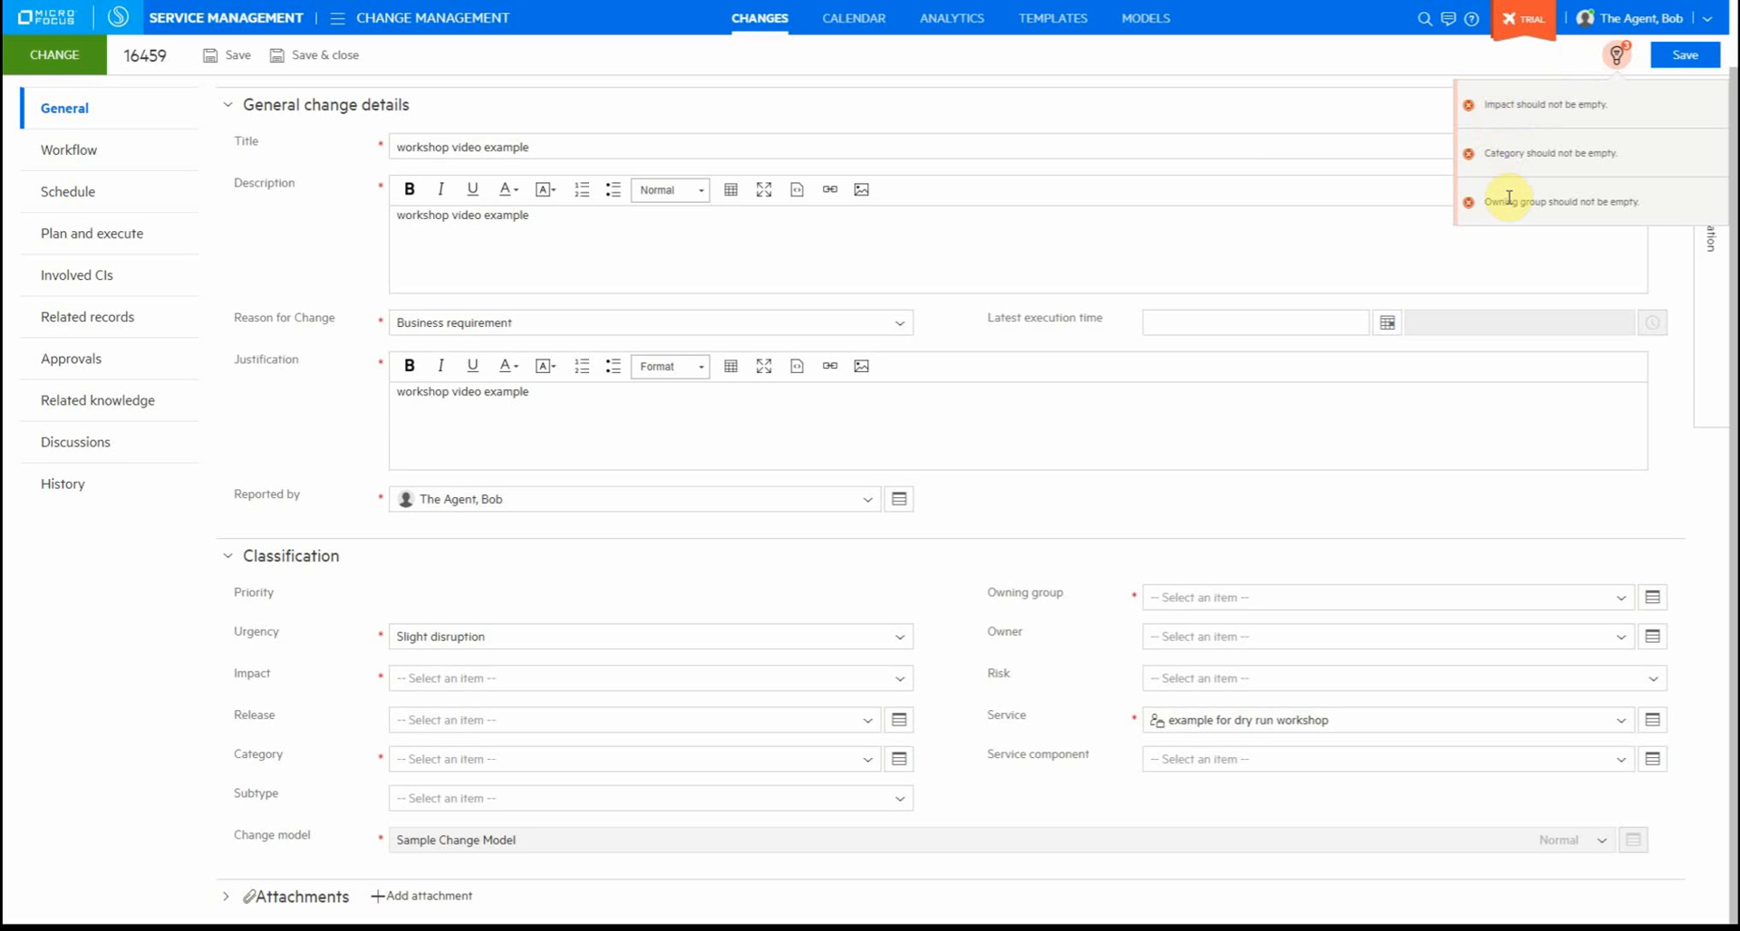
Step: Assign the change to the Application Services owning group and set its impact to Site or department
click(1173, 598)
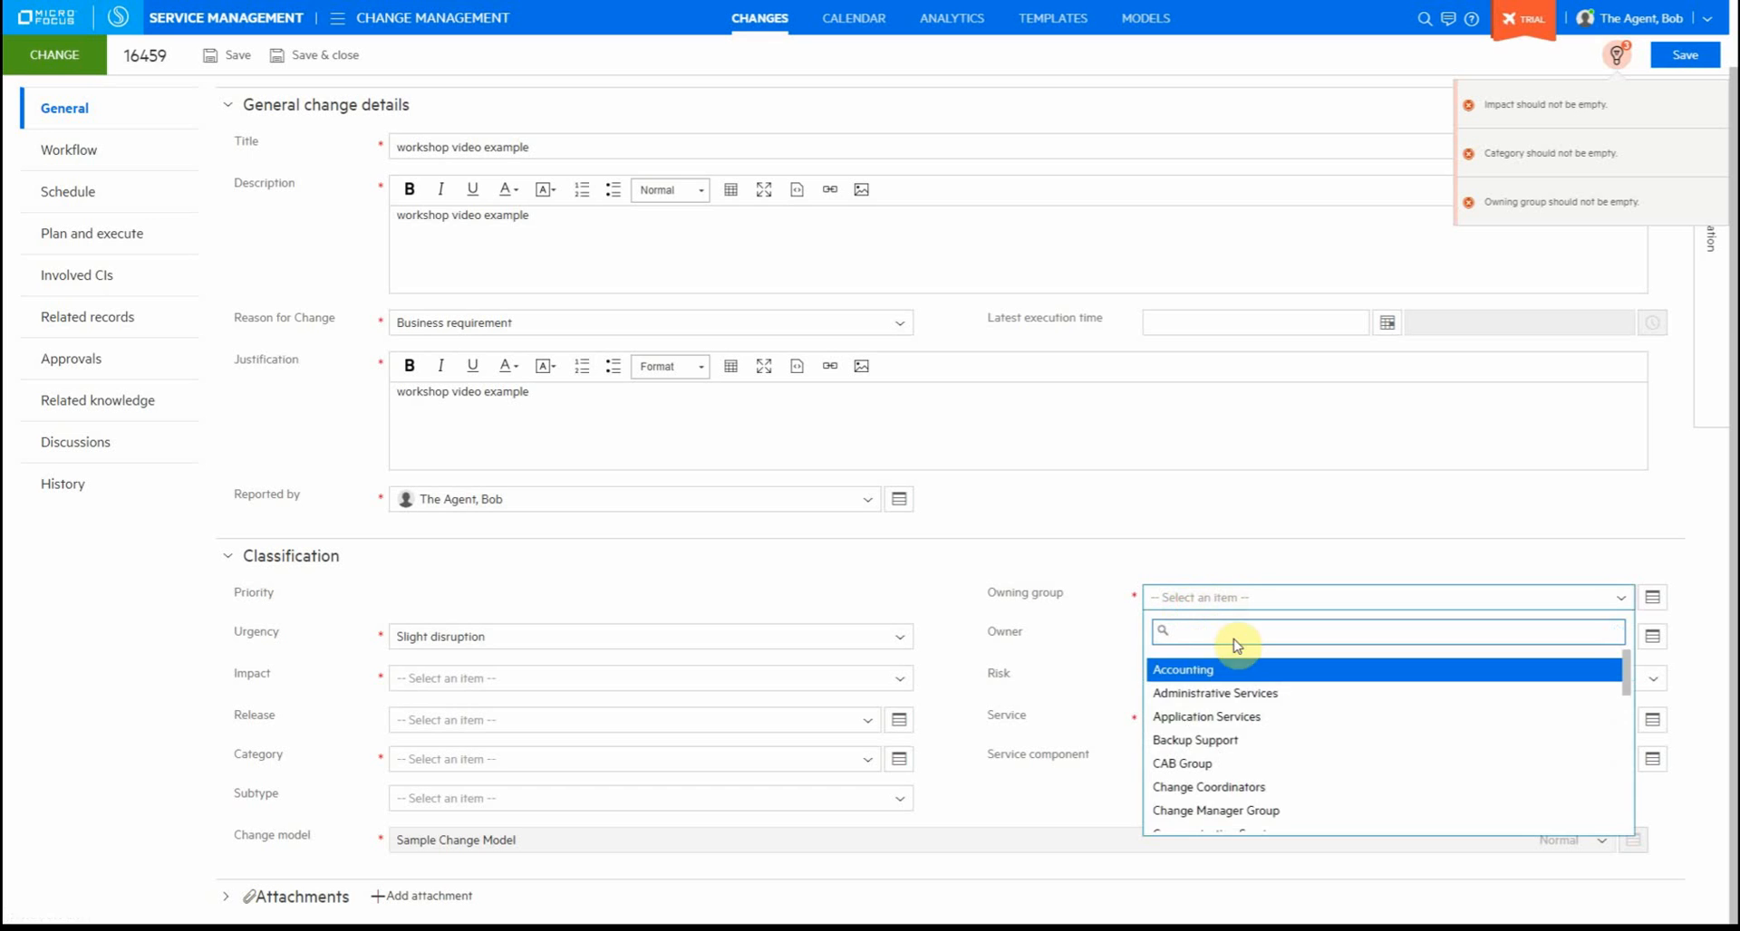
click(1266, 717)
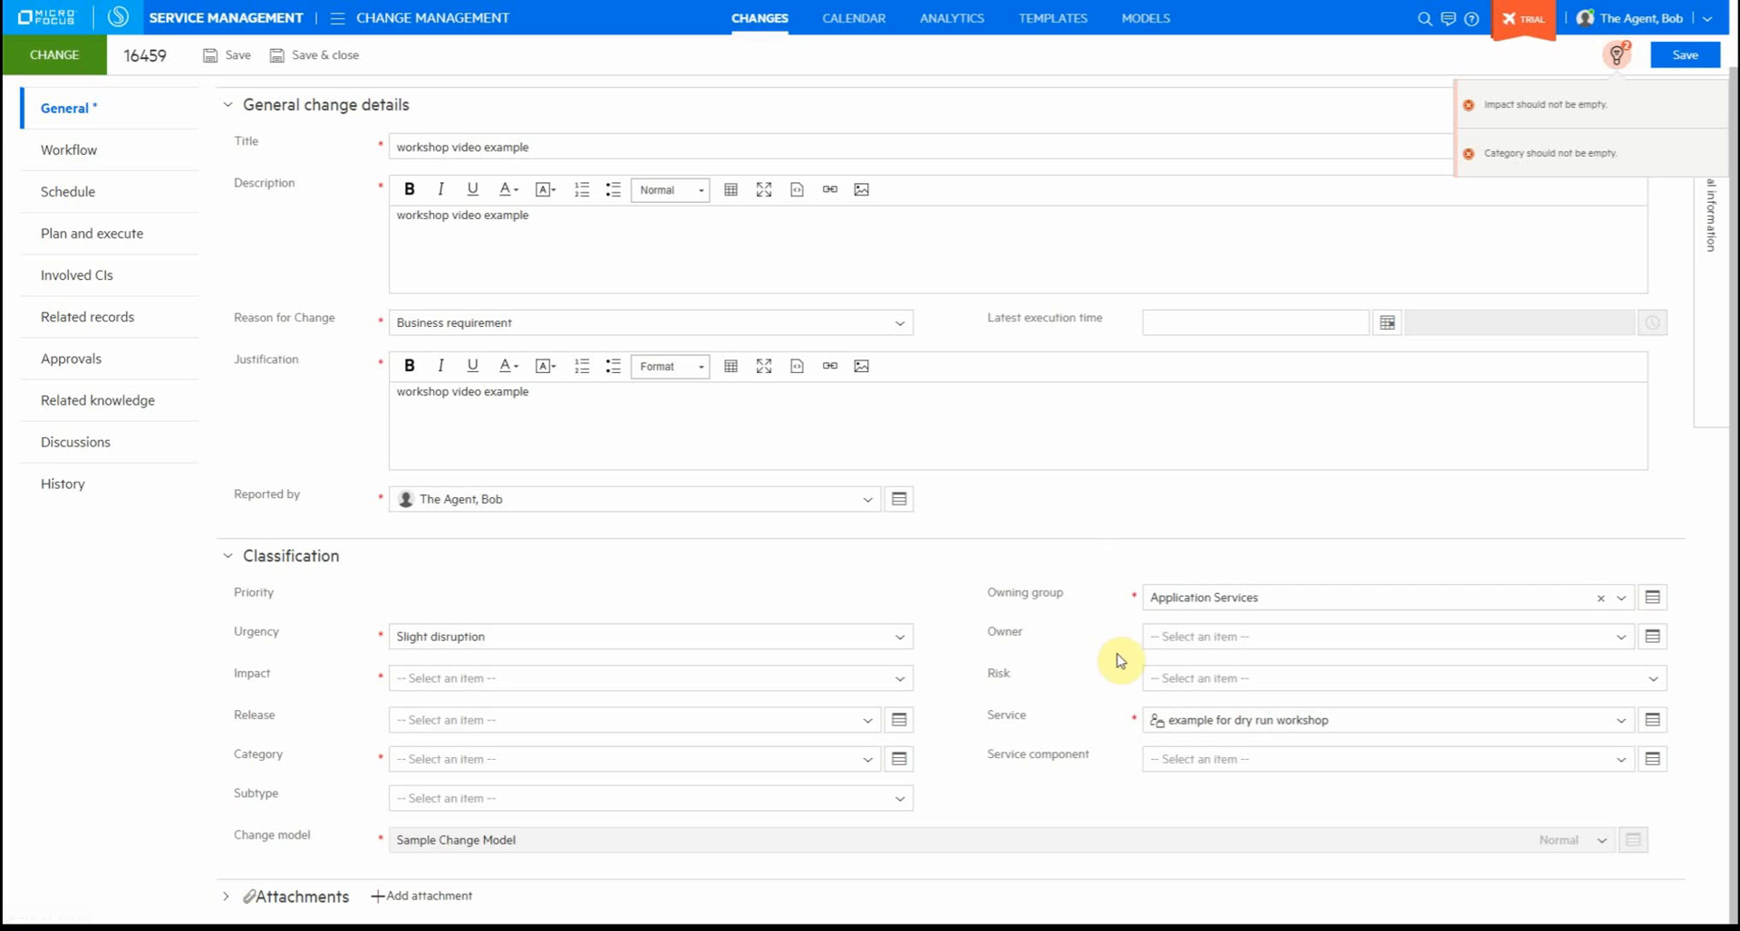
click(489, 671)
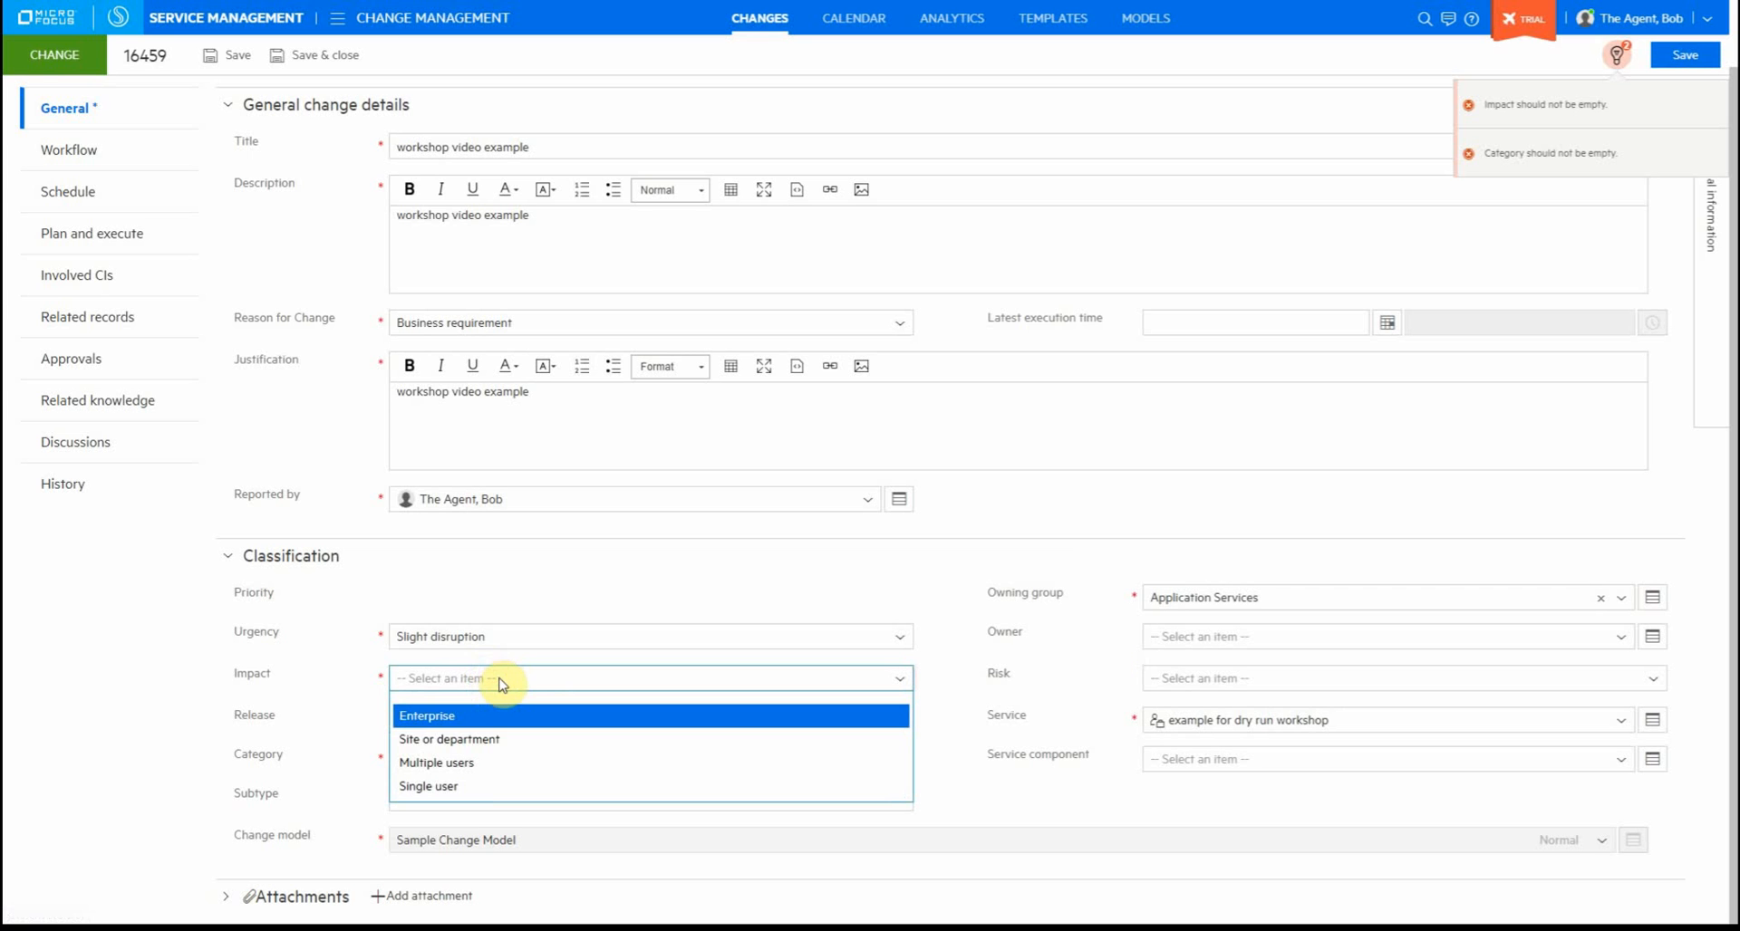
click(510, 741)
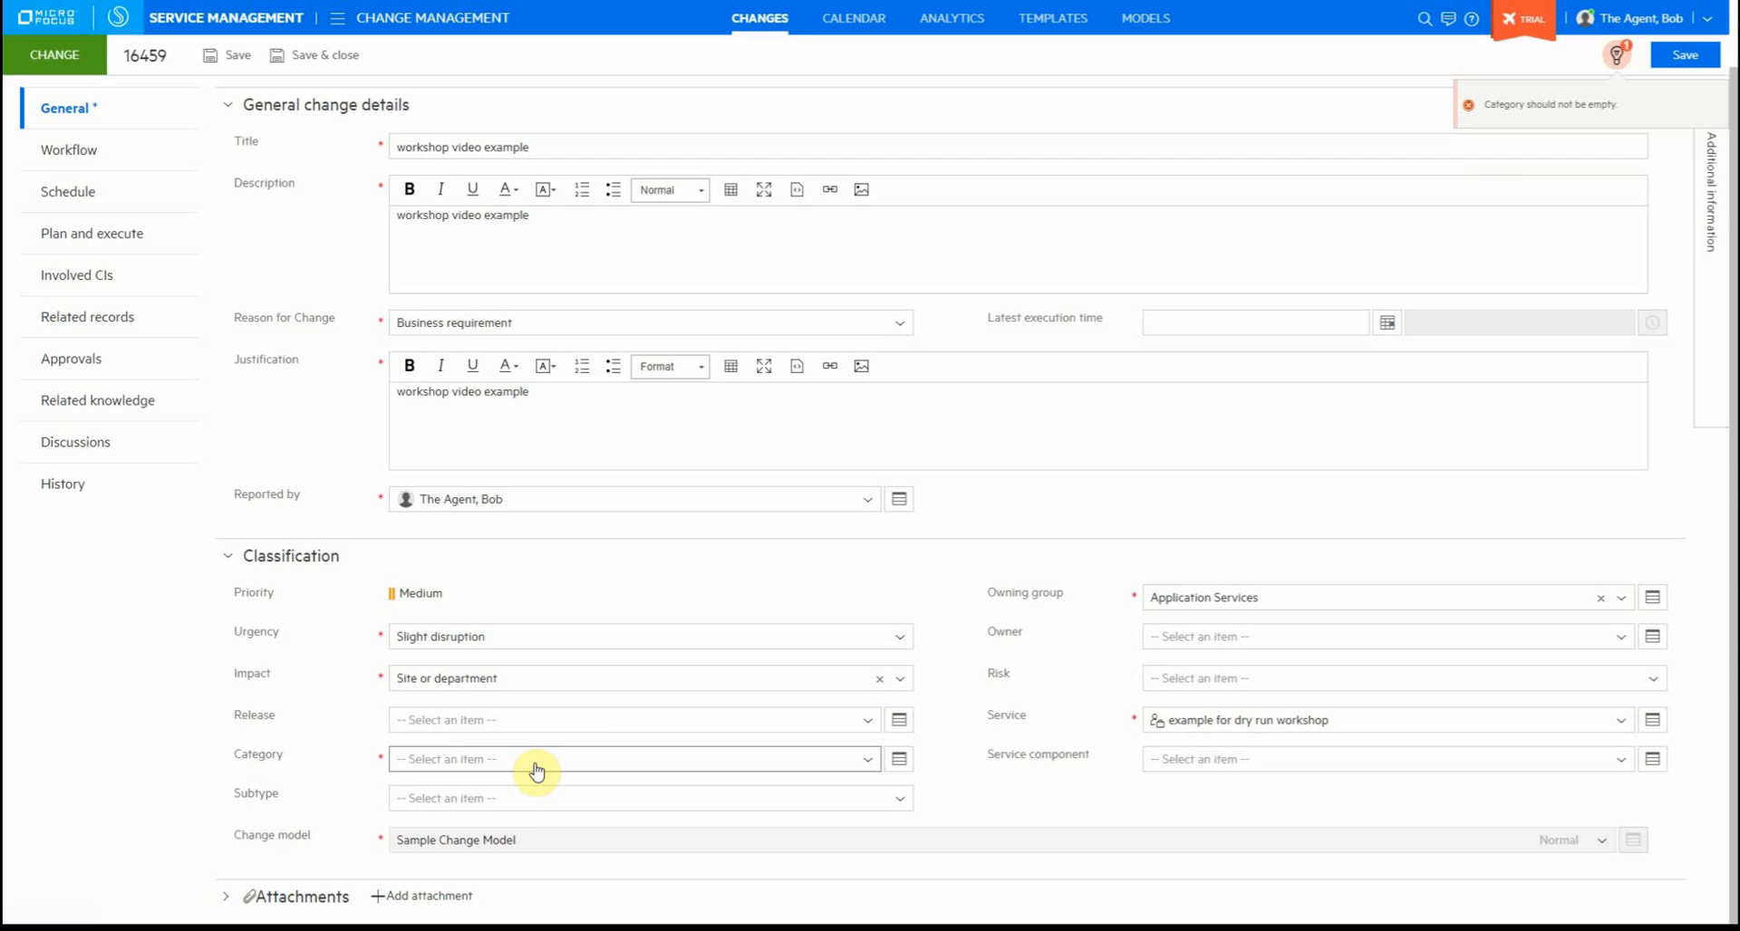
Step: Search the categories for "software", set the category to Software \ Application Server, and save the change into the Plan phase
click(439, 767)
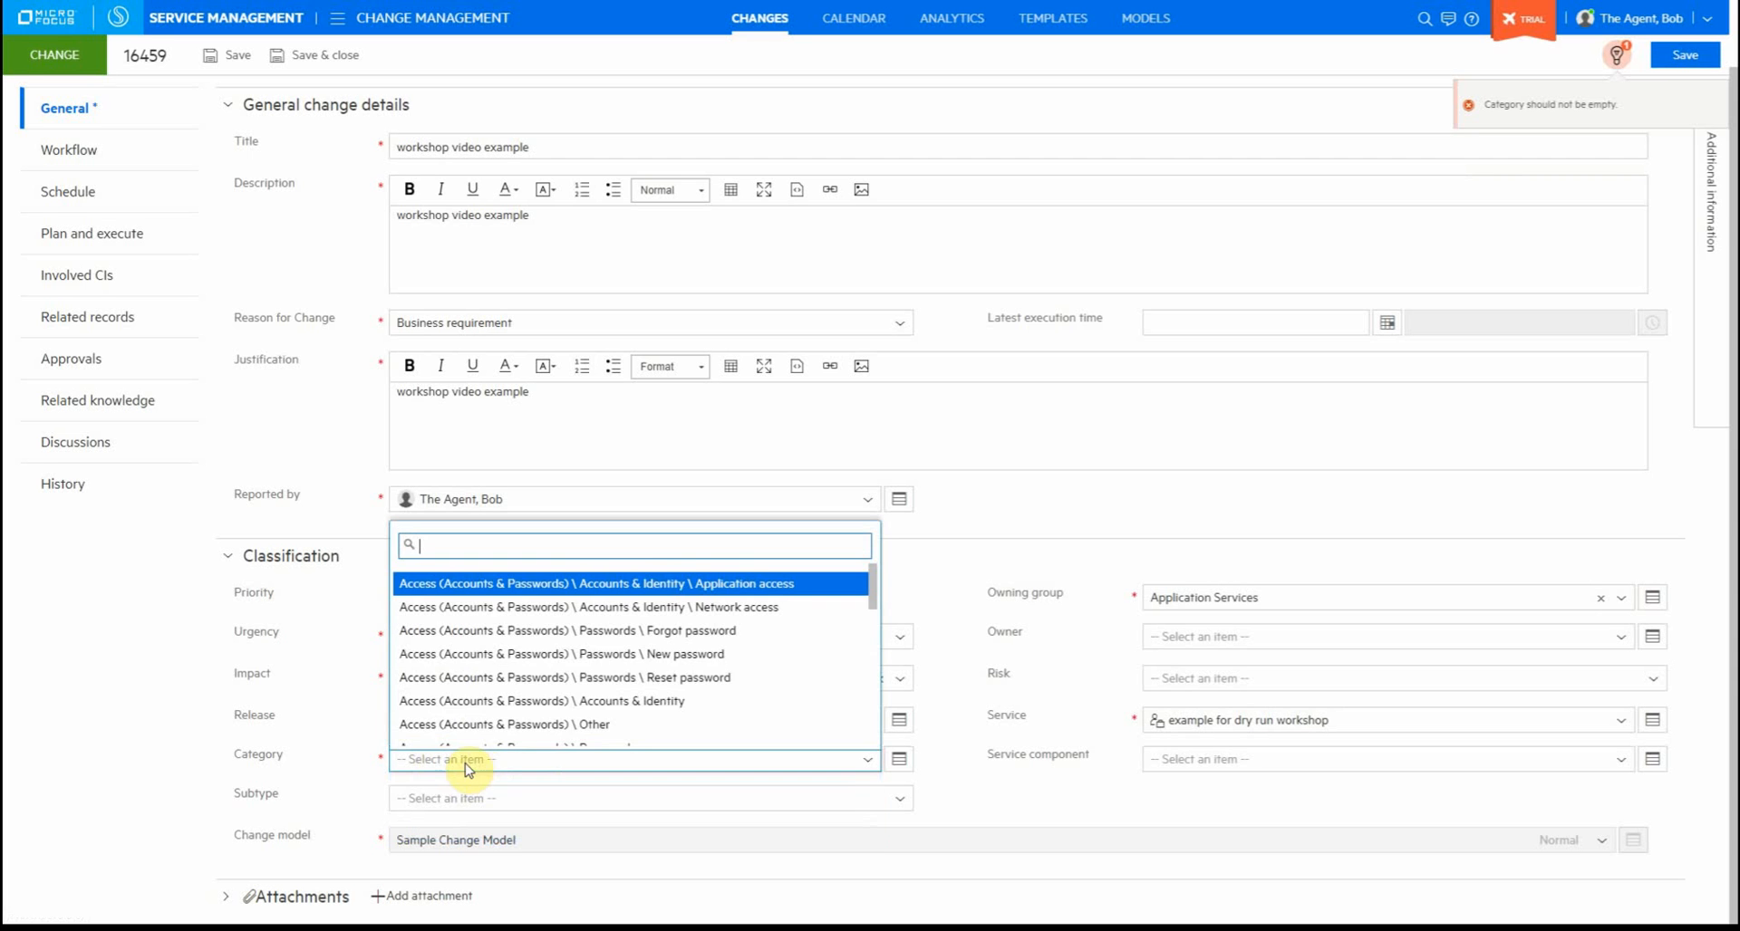
scroll(583, 705, down, 5)
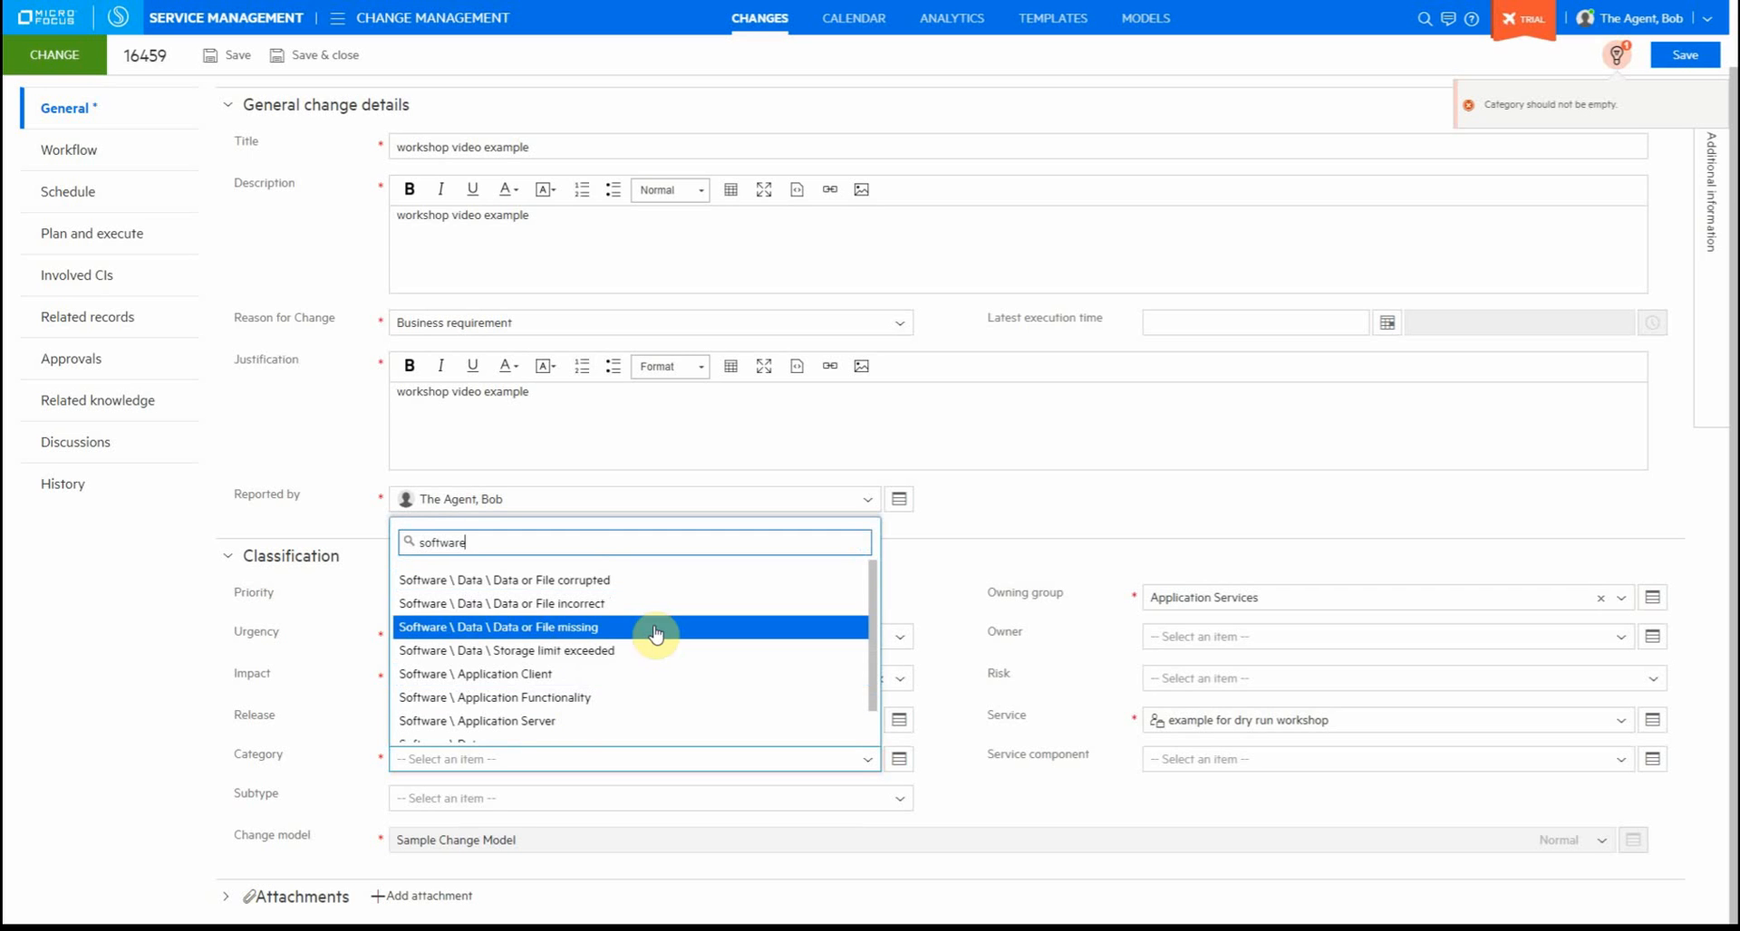
scroll(615, 680, down, 1)
click(616, 682)
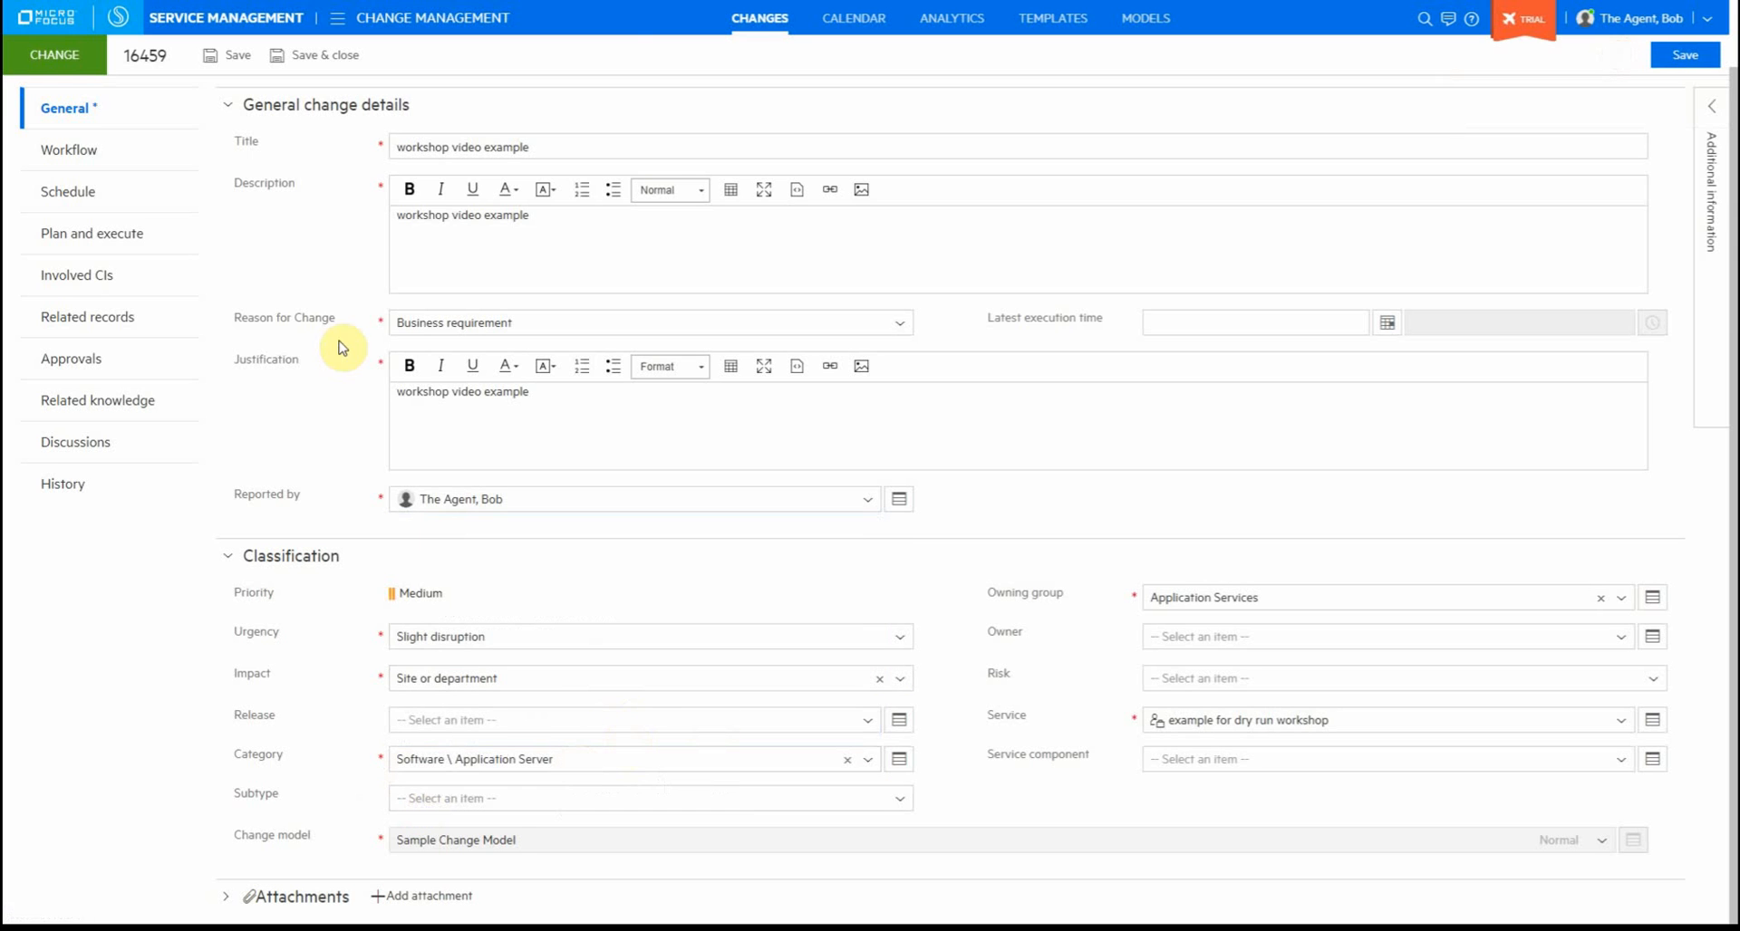
click(1685, 56)
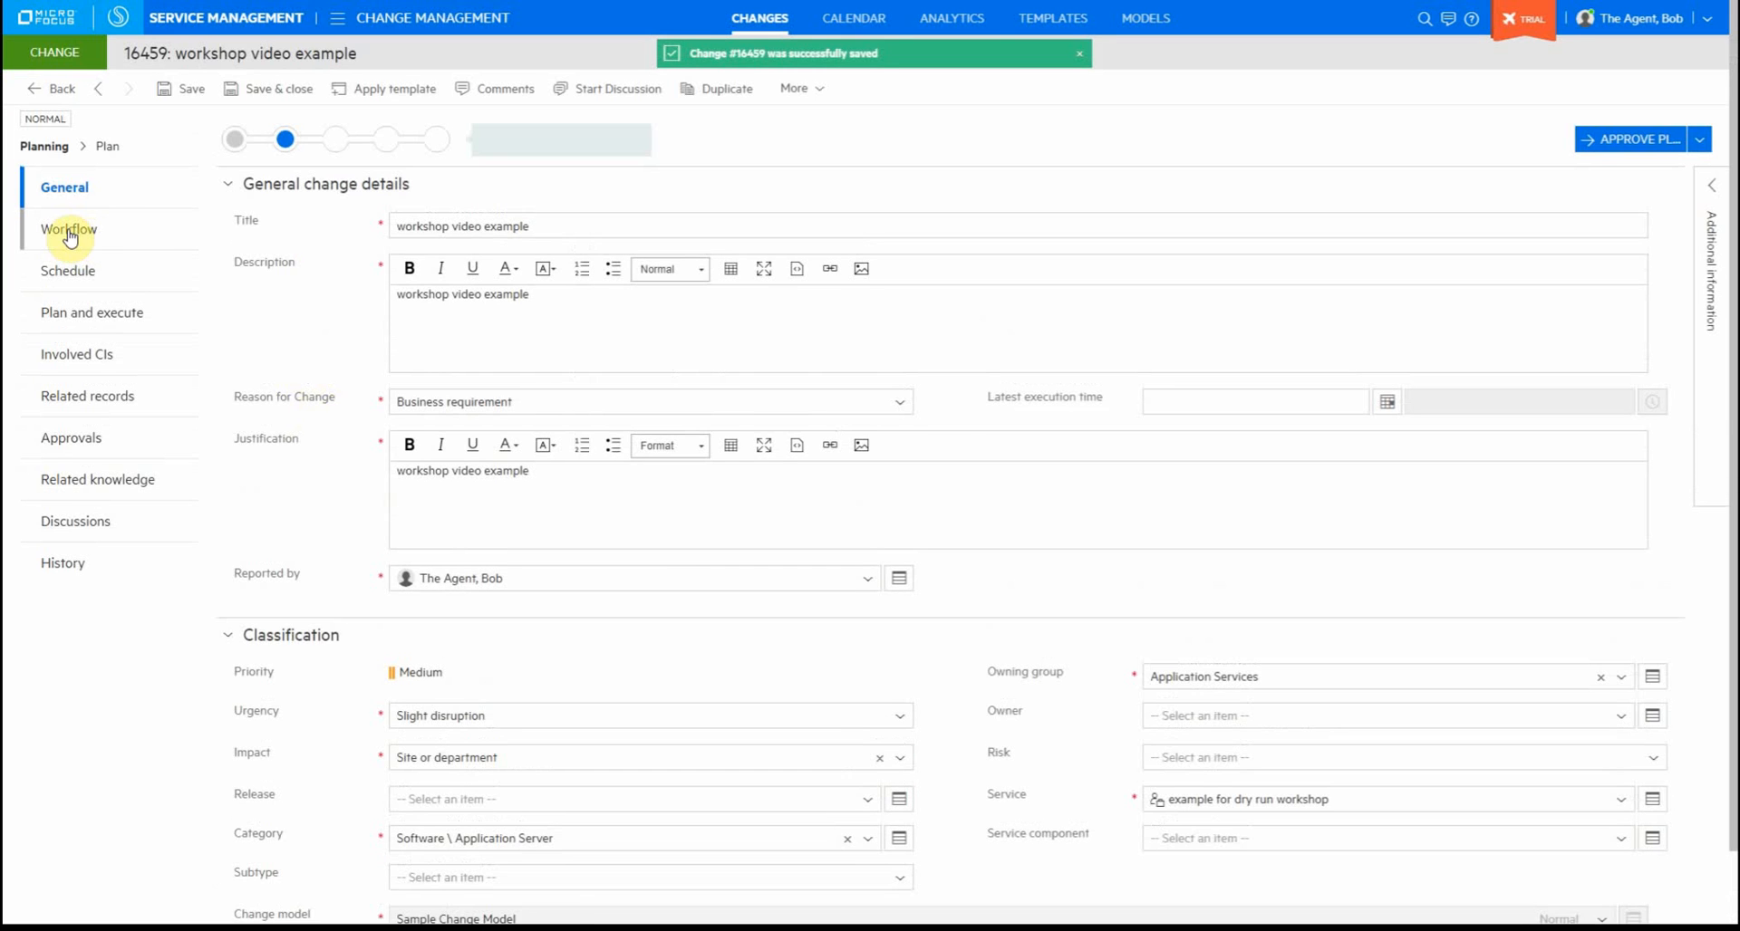
Step: Check the change's workflow, and inspect its schedule calendar by hiding and reshowing the Maintenance and Blackout windows
click(70, 234)
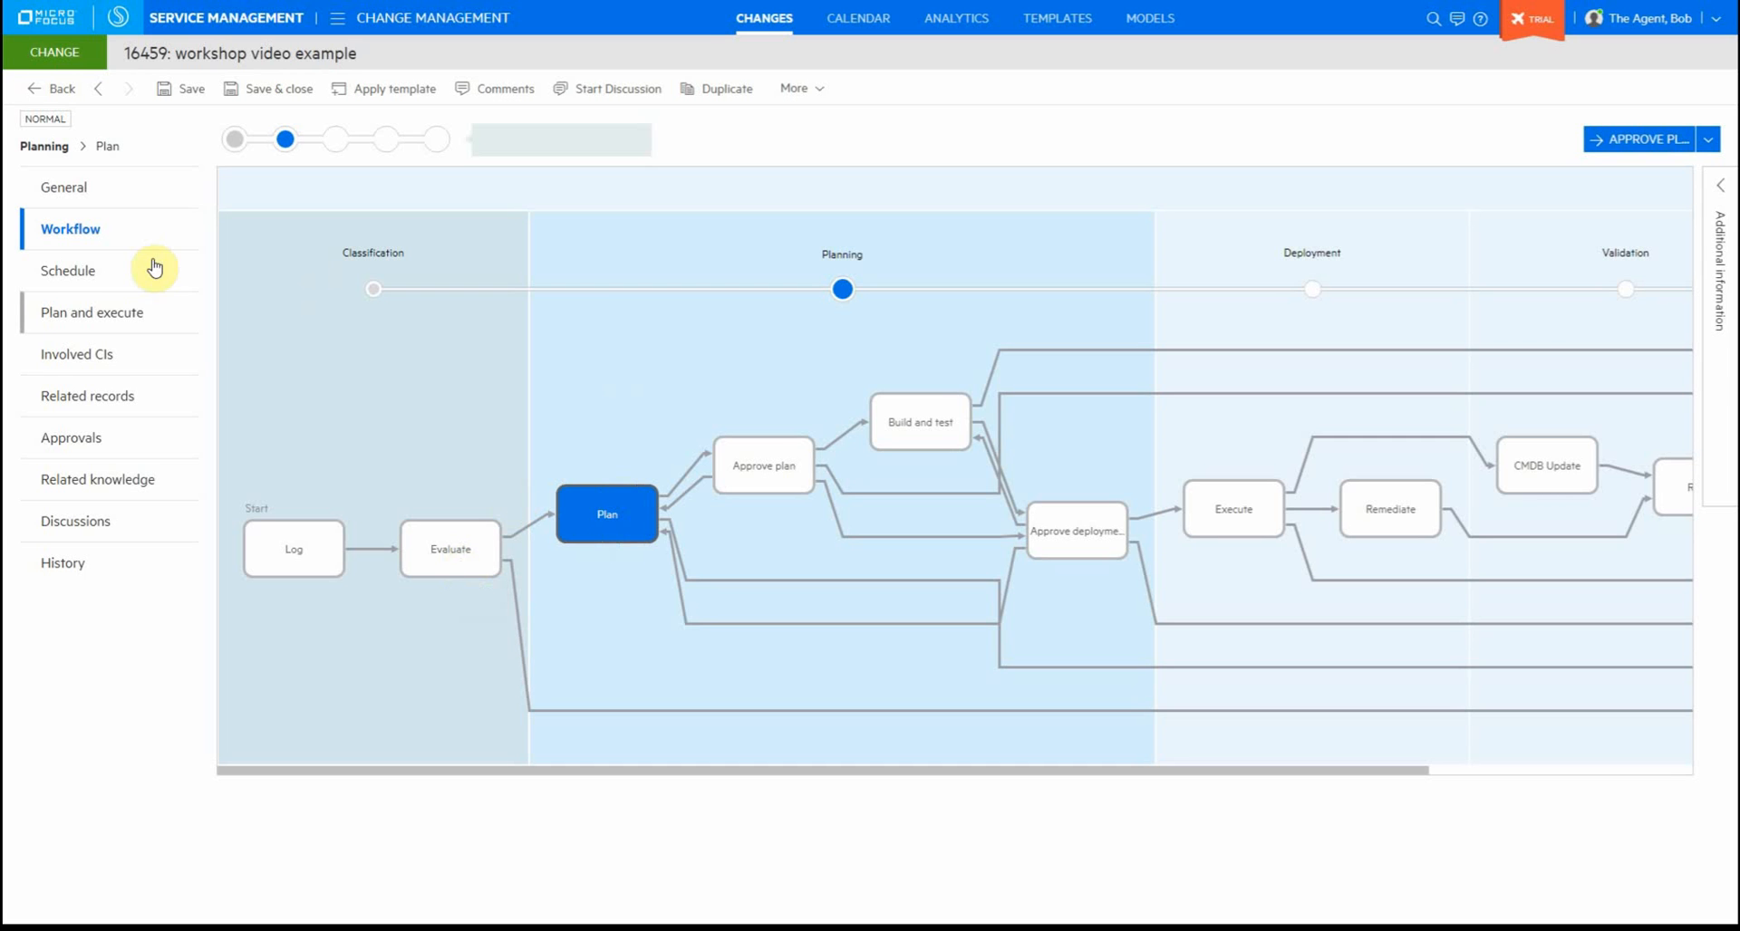
click(76, 279)
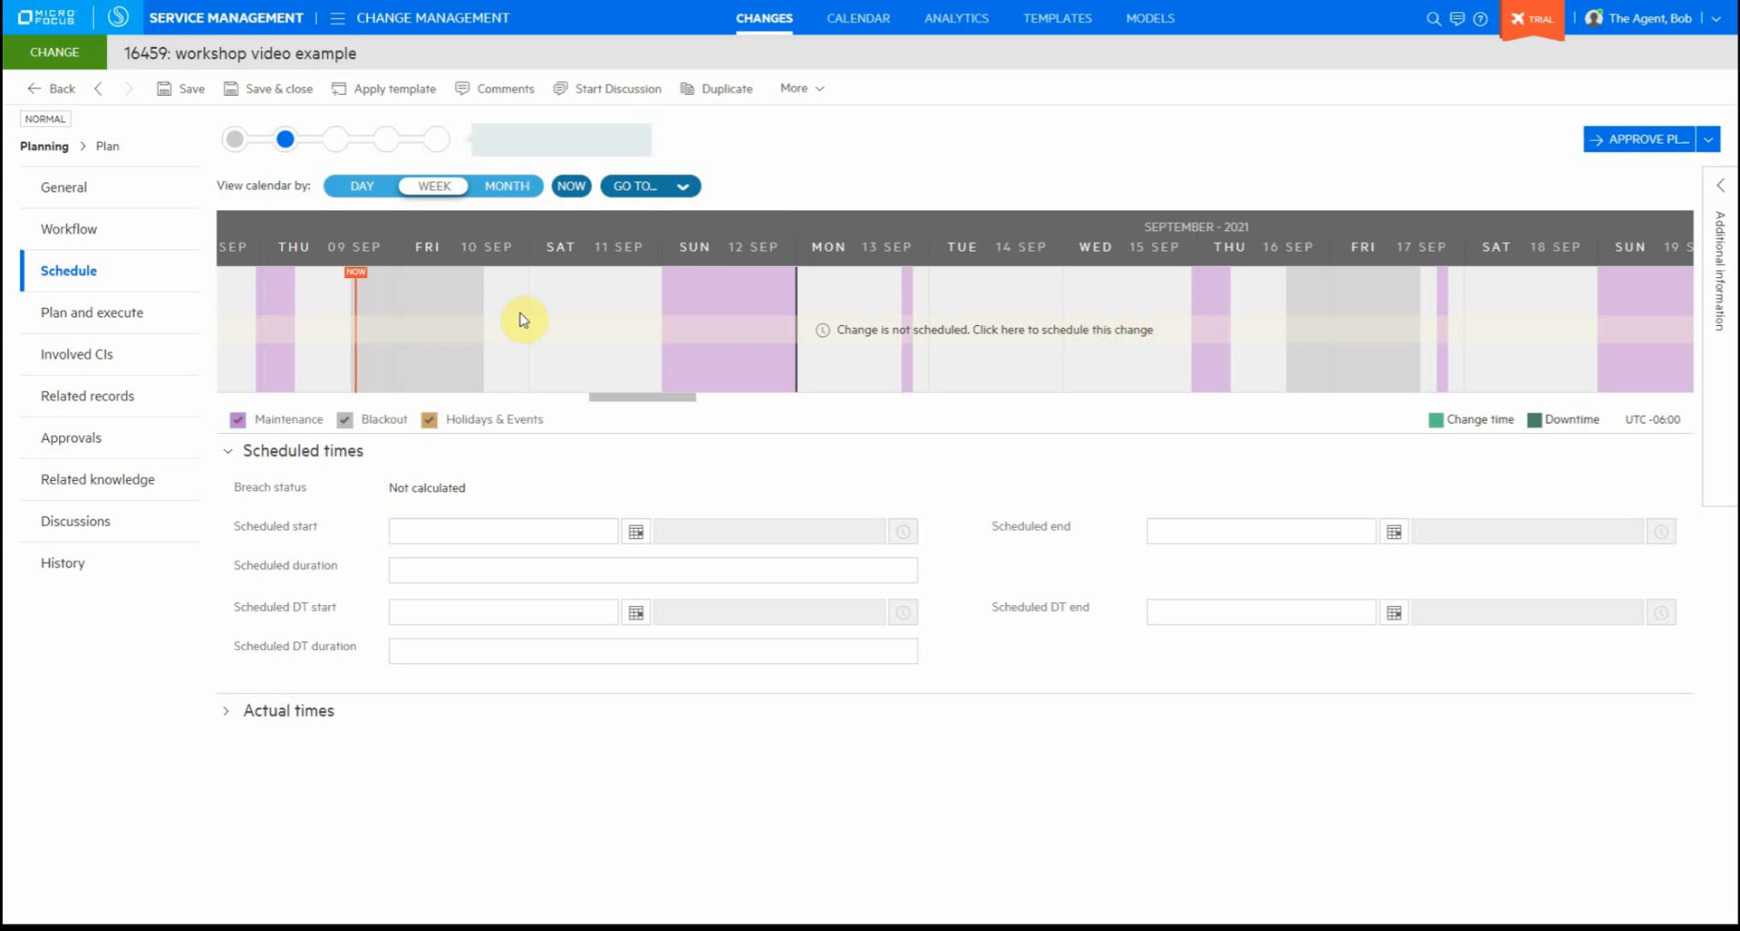
click(240, 421)
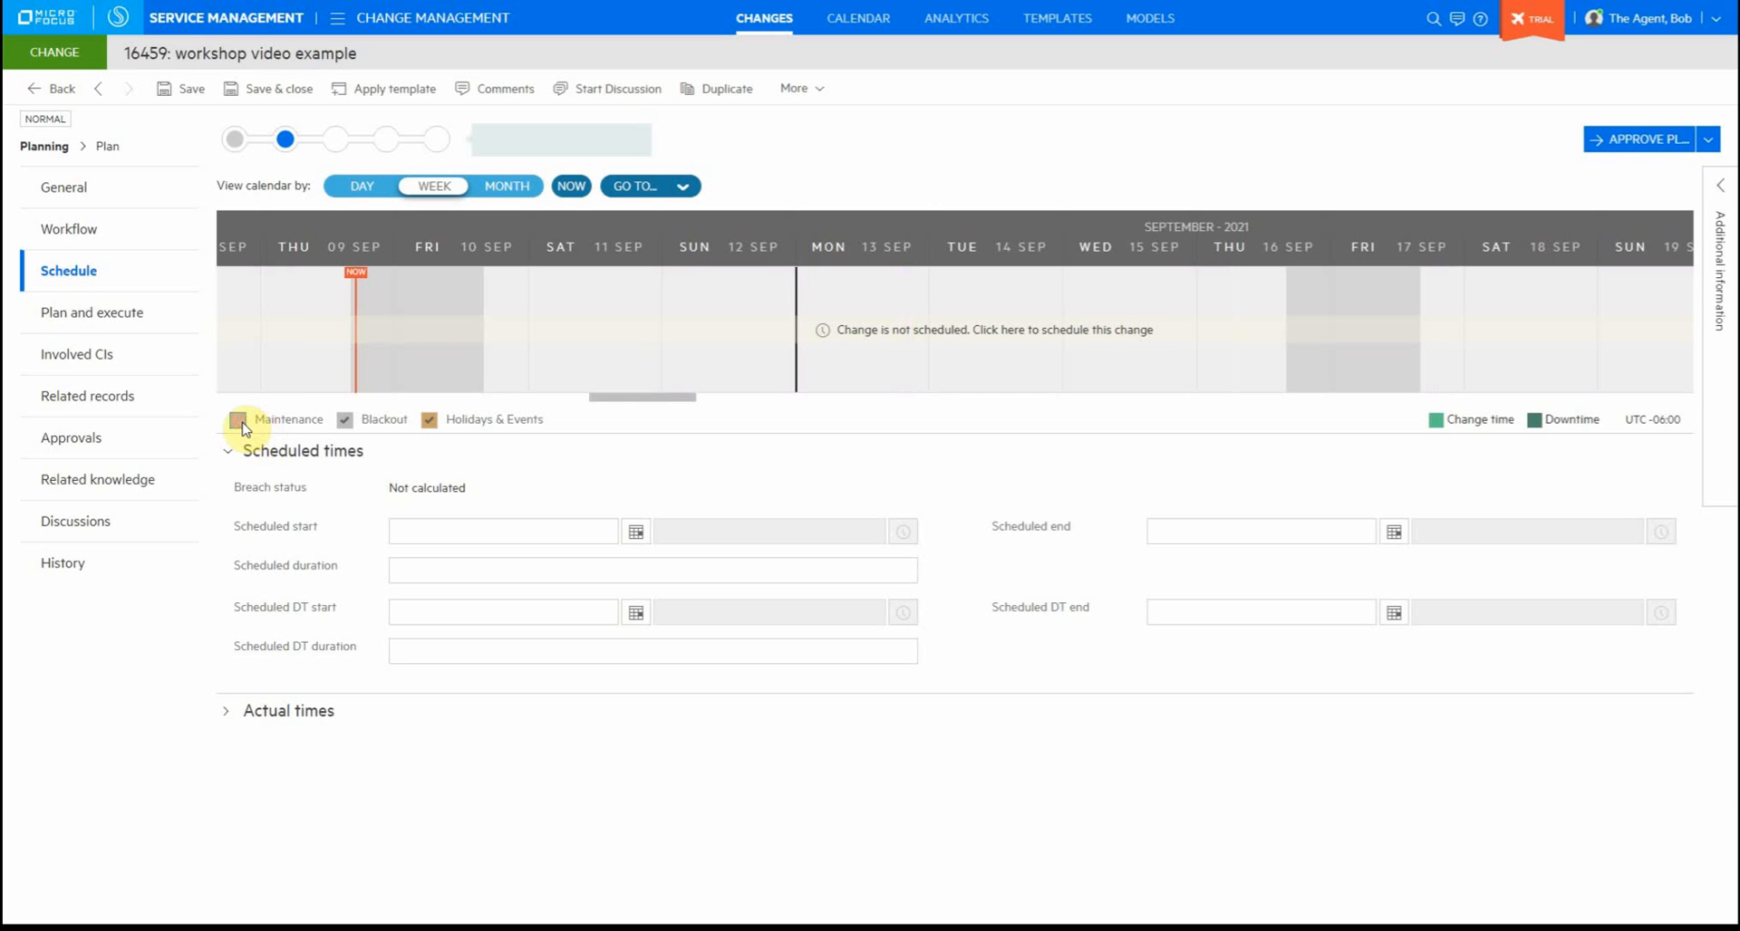
click(239, 421)
click(344, 422)
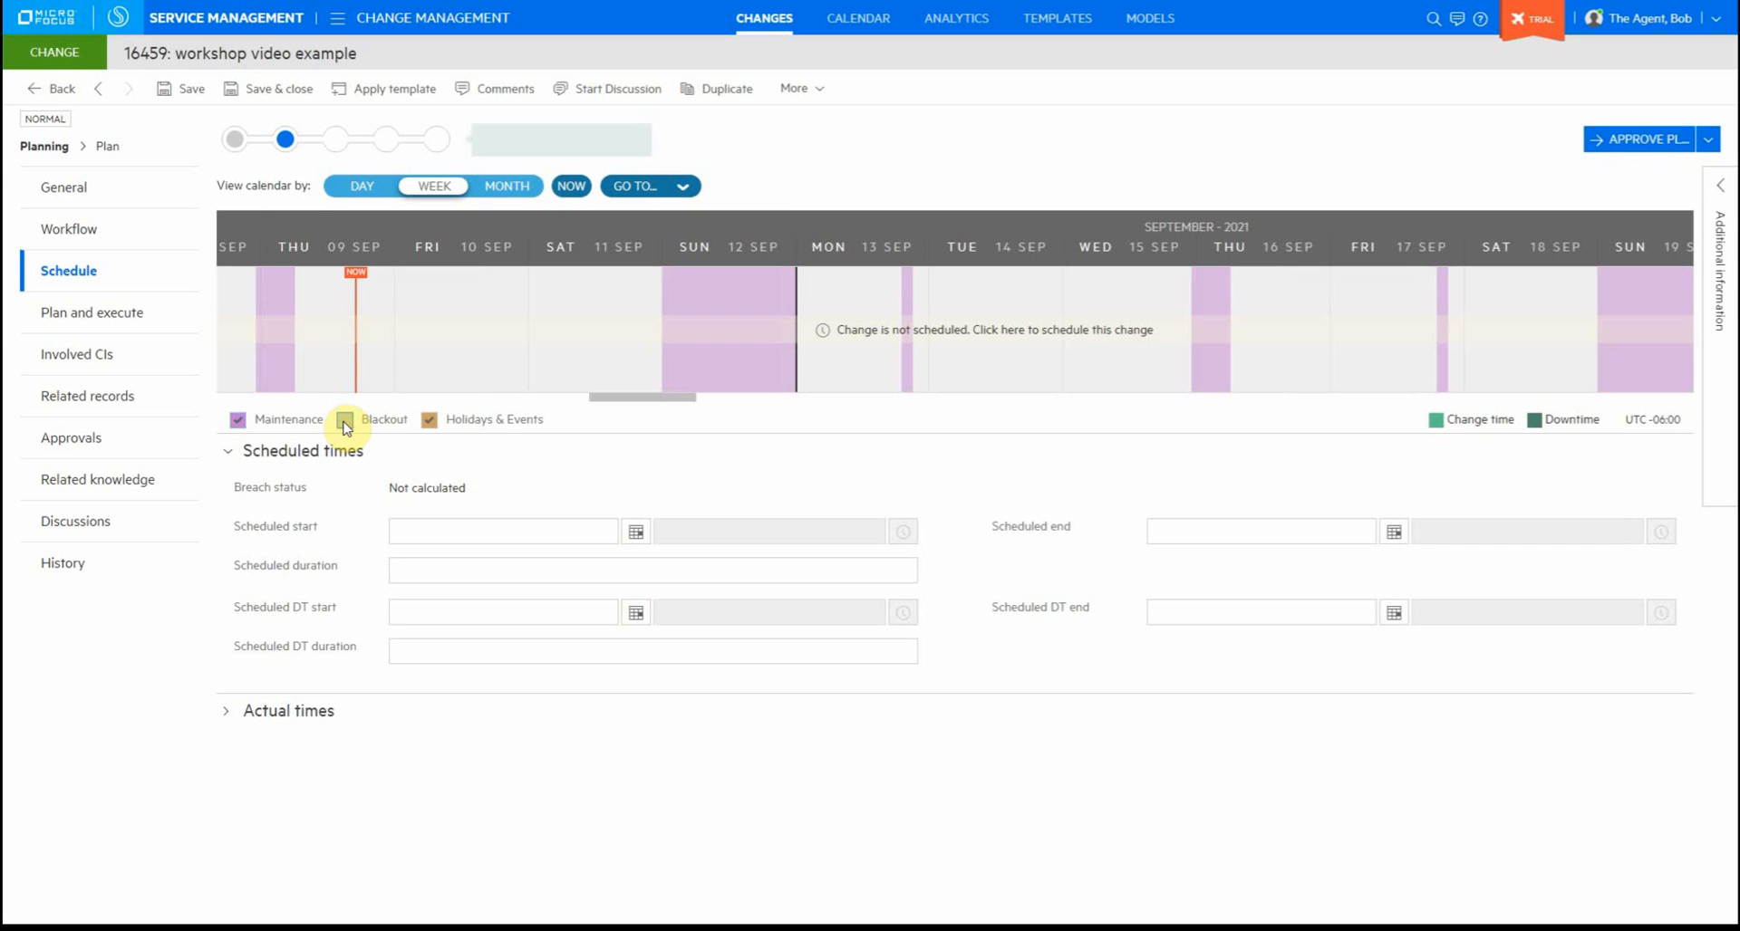
click(345, 423)
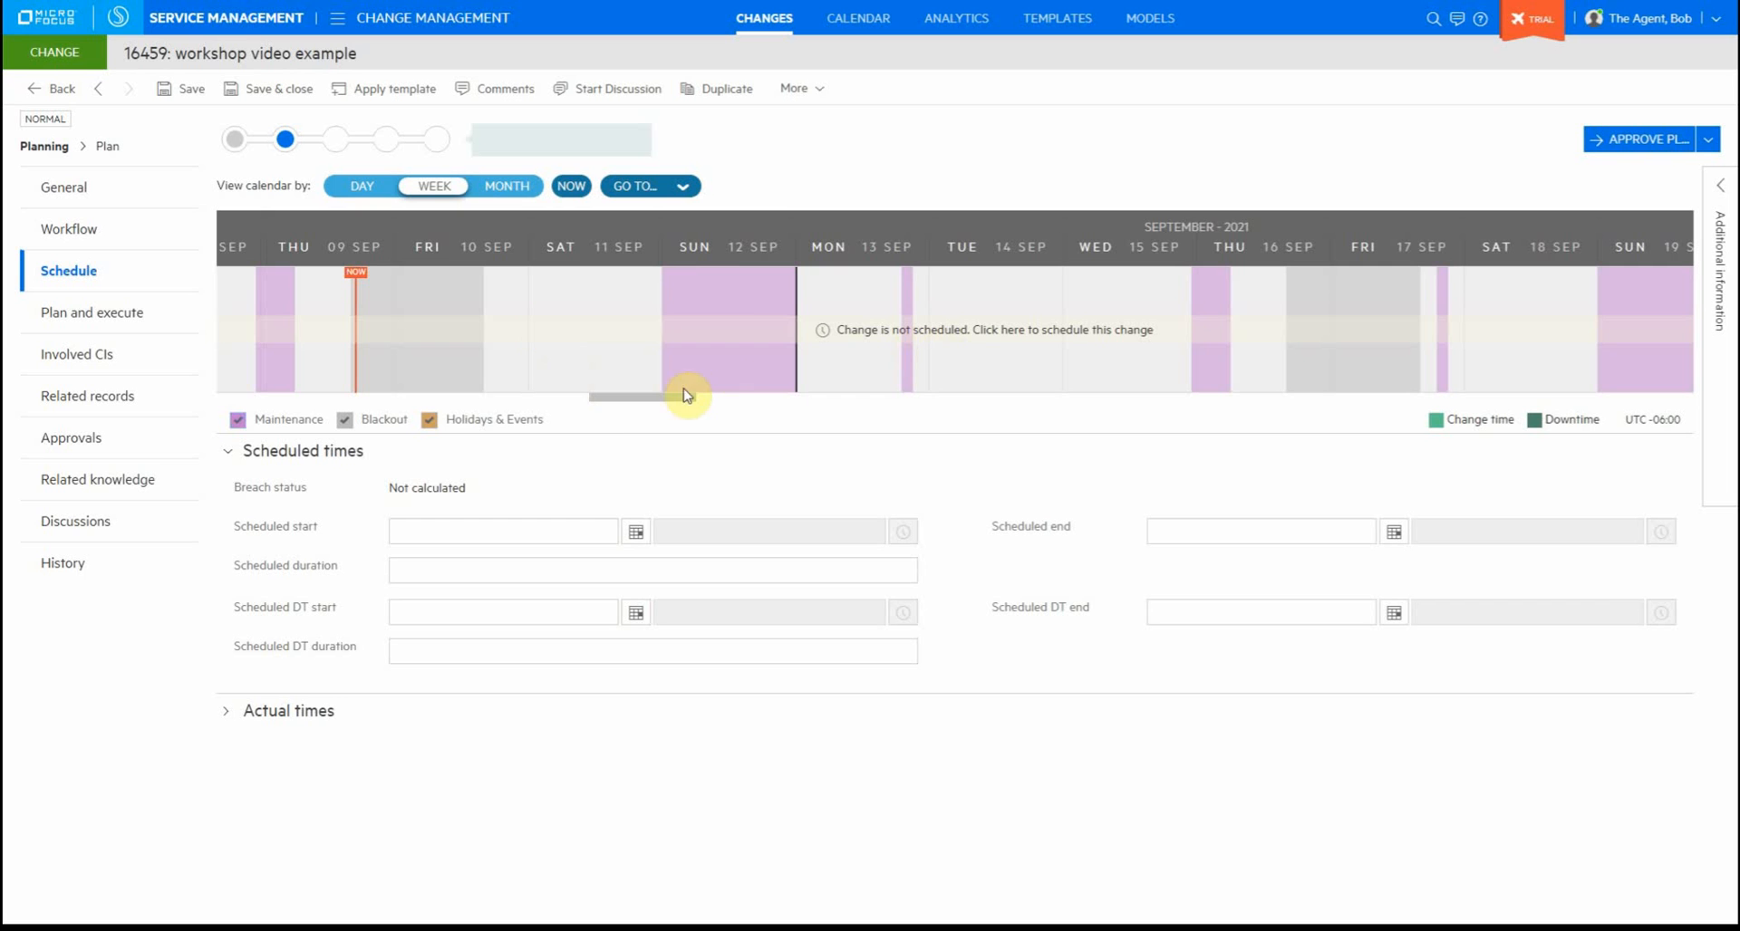
Step: Set both the scheduled start date and the scheduled end date of the change to 09/12/2021
click(644, 532)
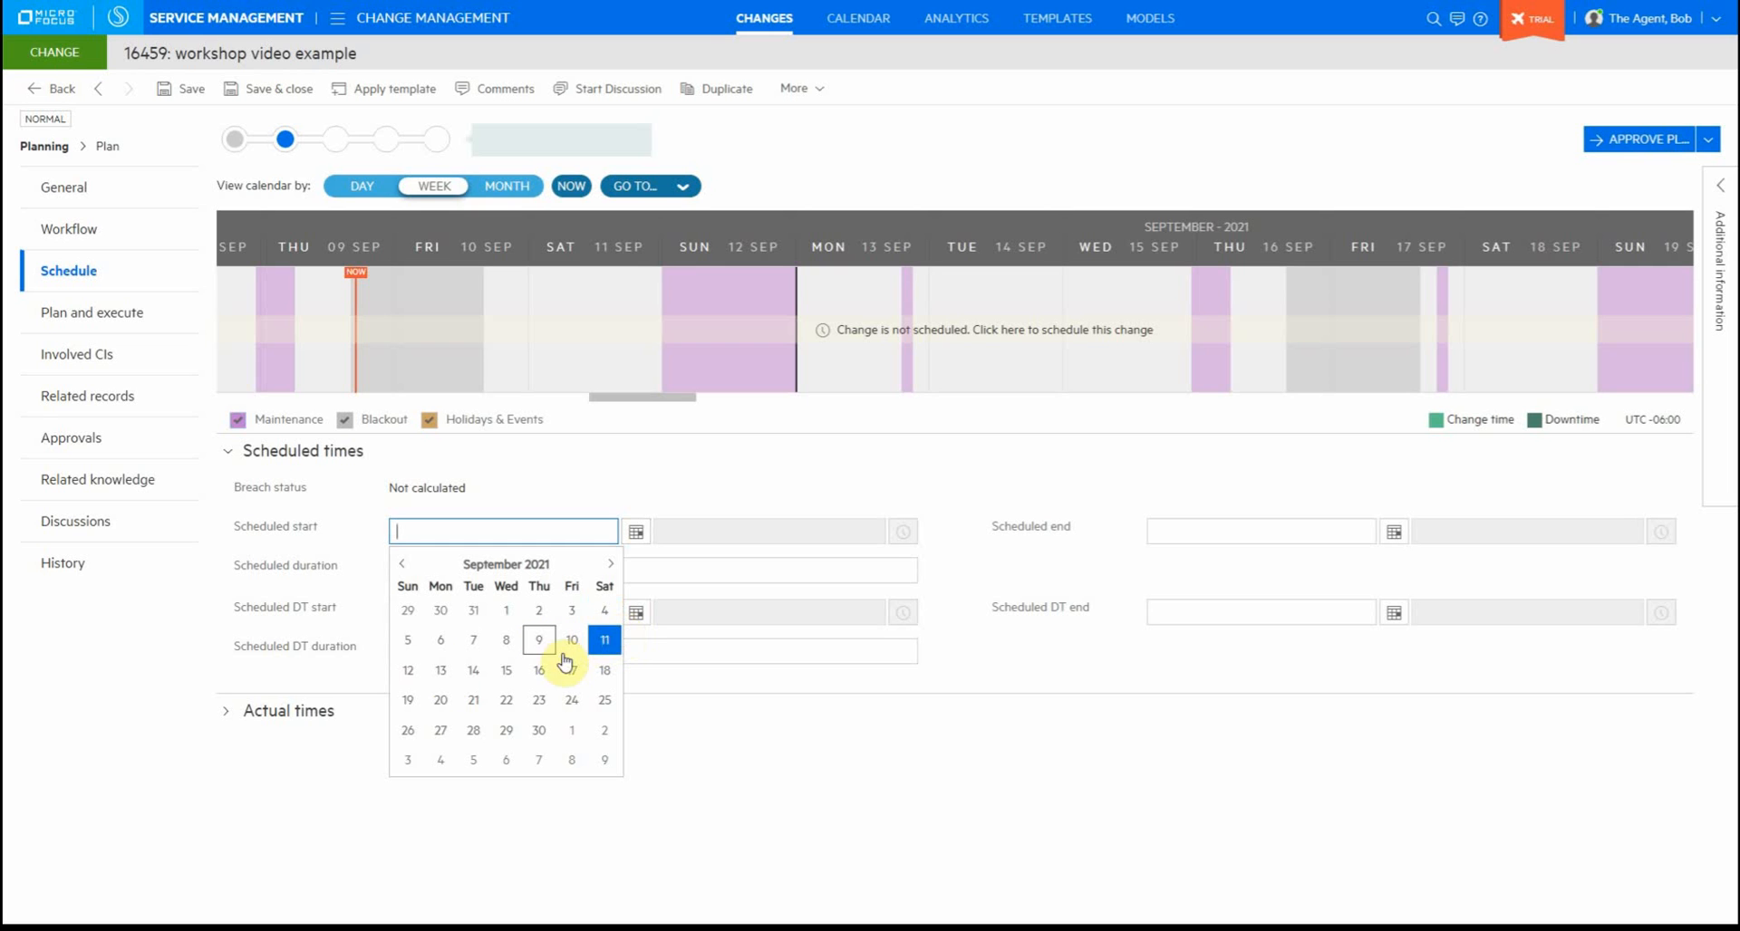
click(410, 672)
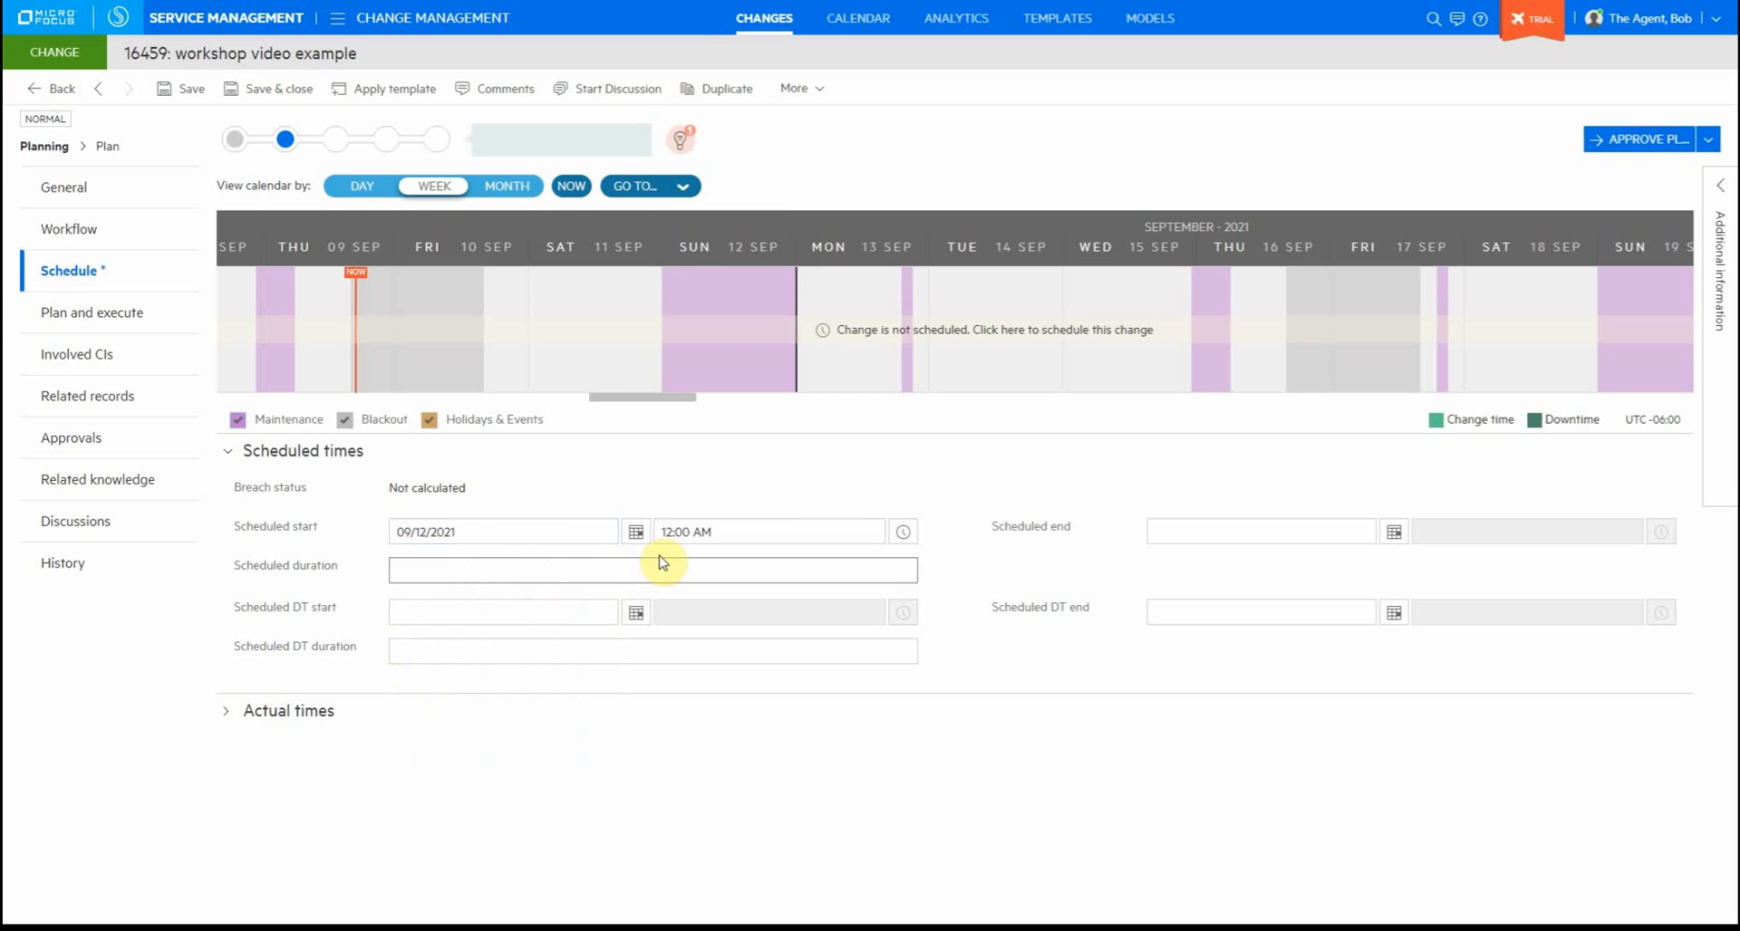
click(1393, 532)
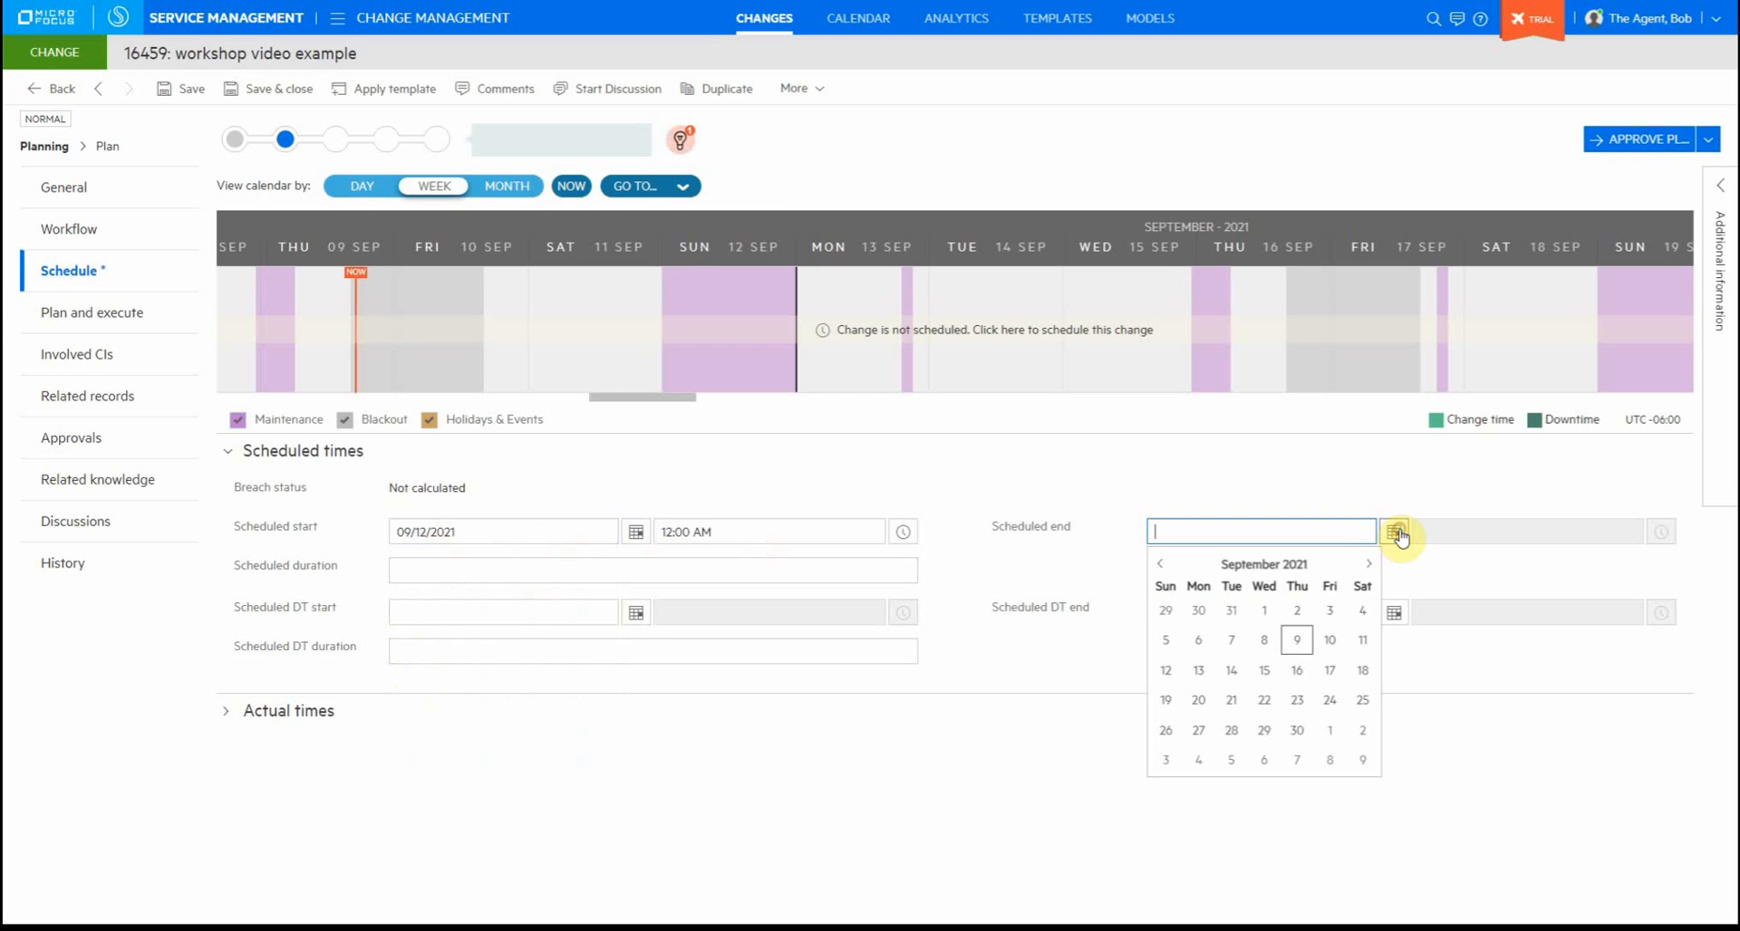
click(1169, 671)
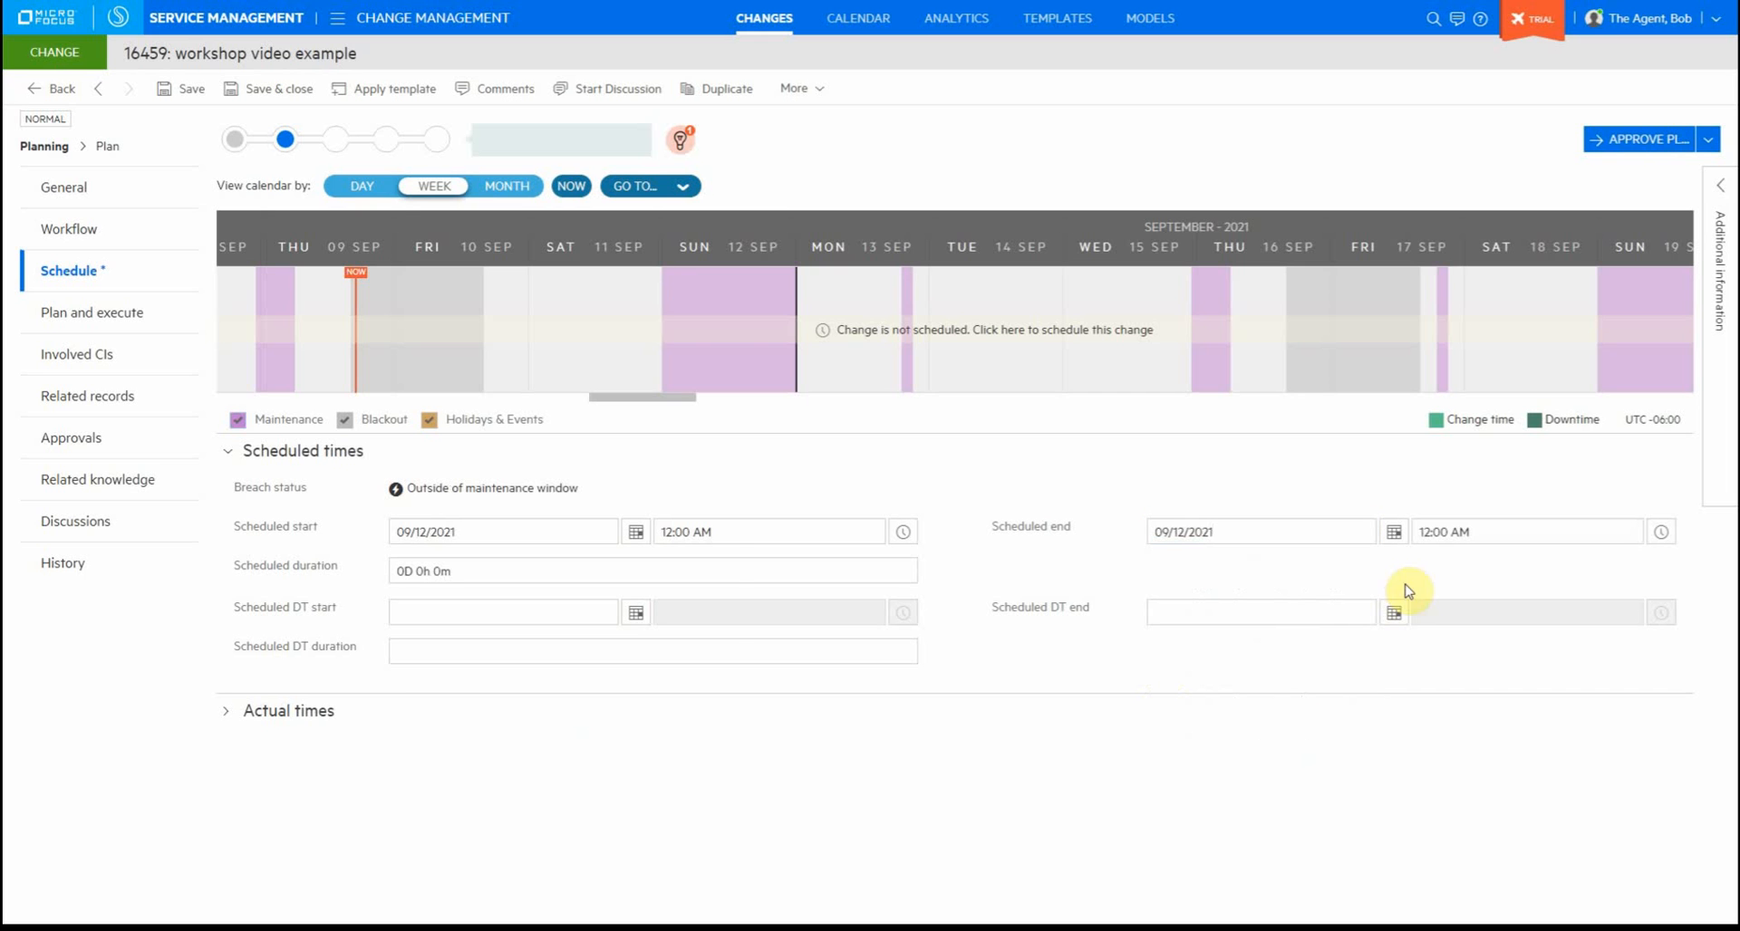
Step: Set the scheduled duration of the change to 0 days, 2 hours and 0 minutes
click(419, 571)
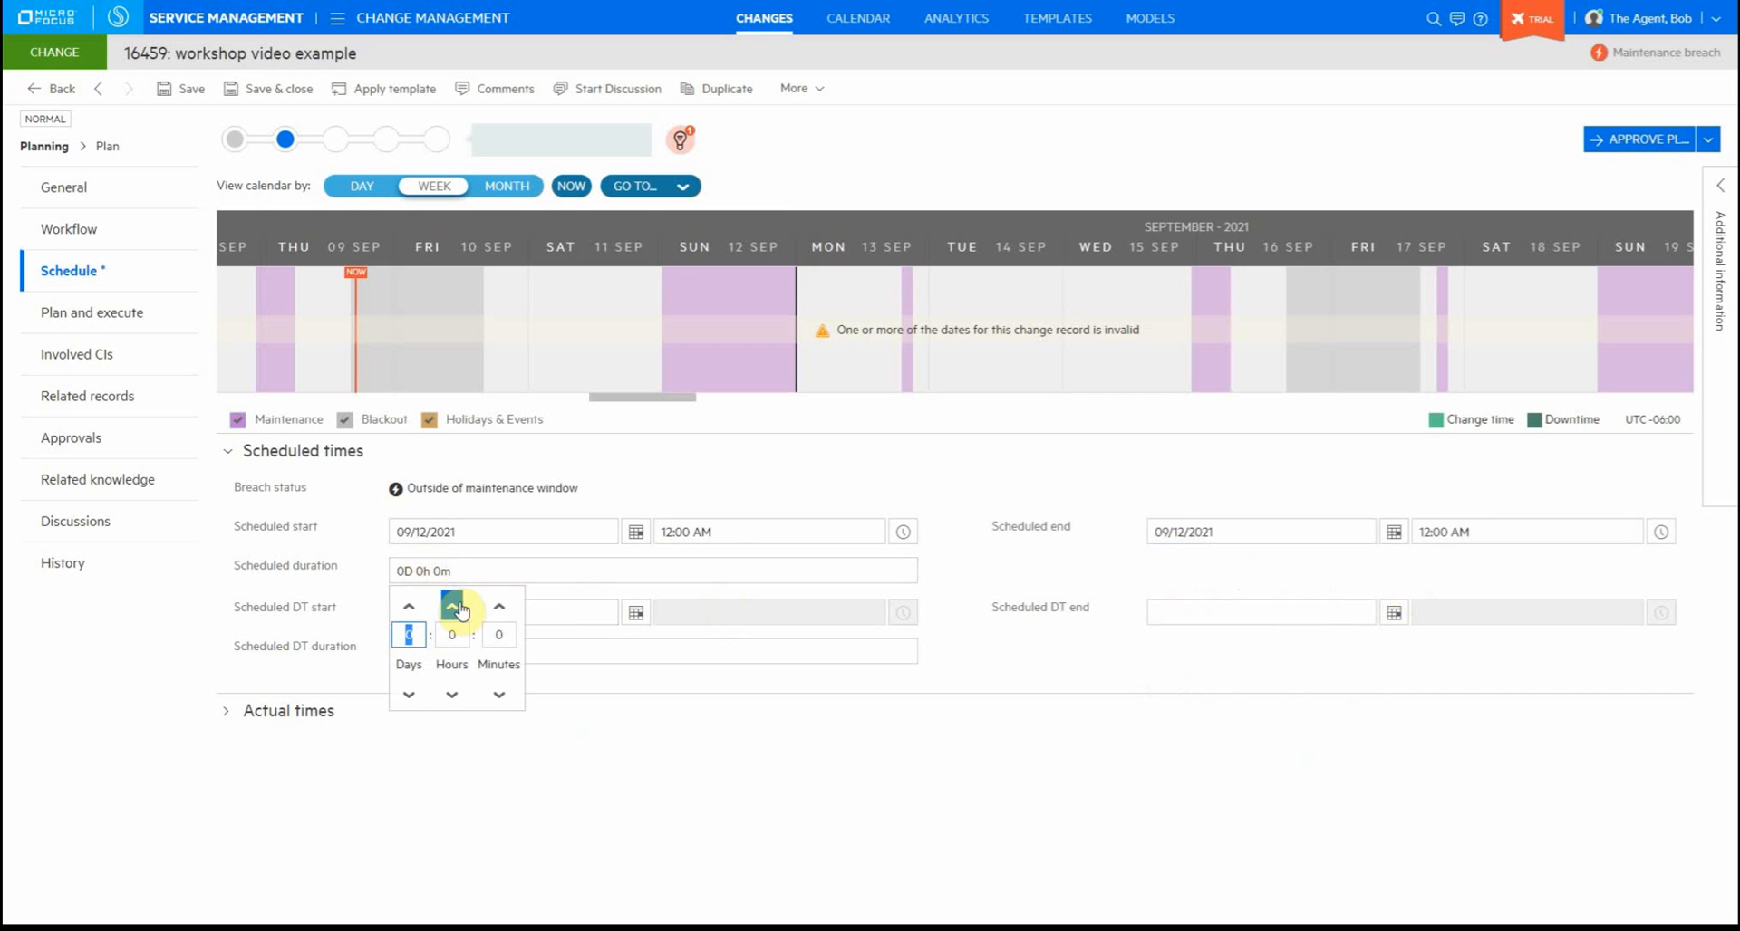
click(452, 606)
click(959, 718)
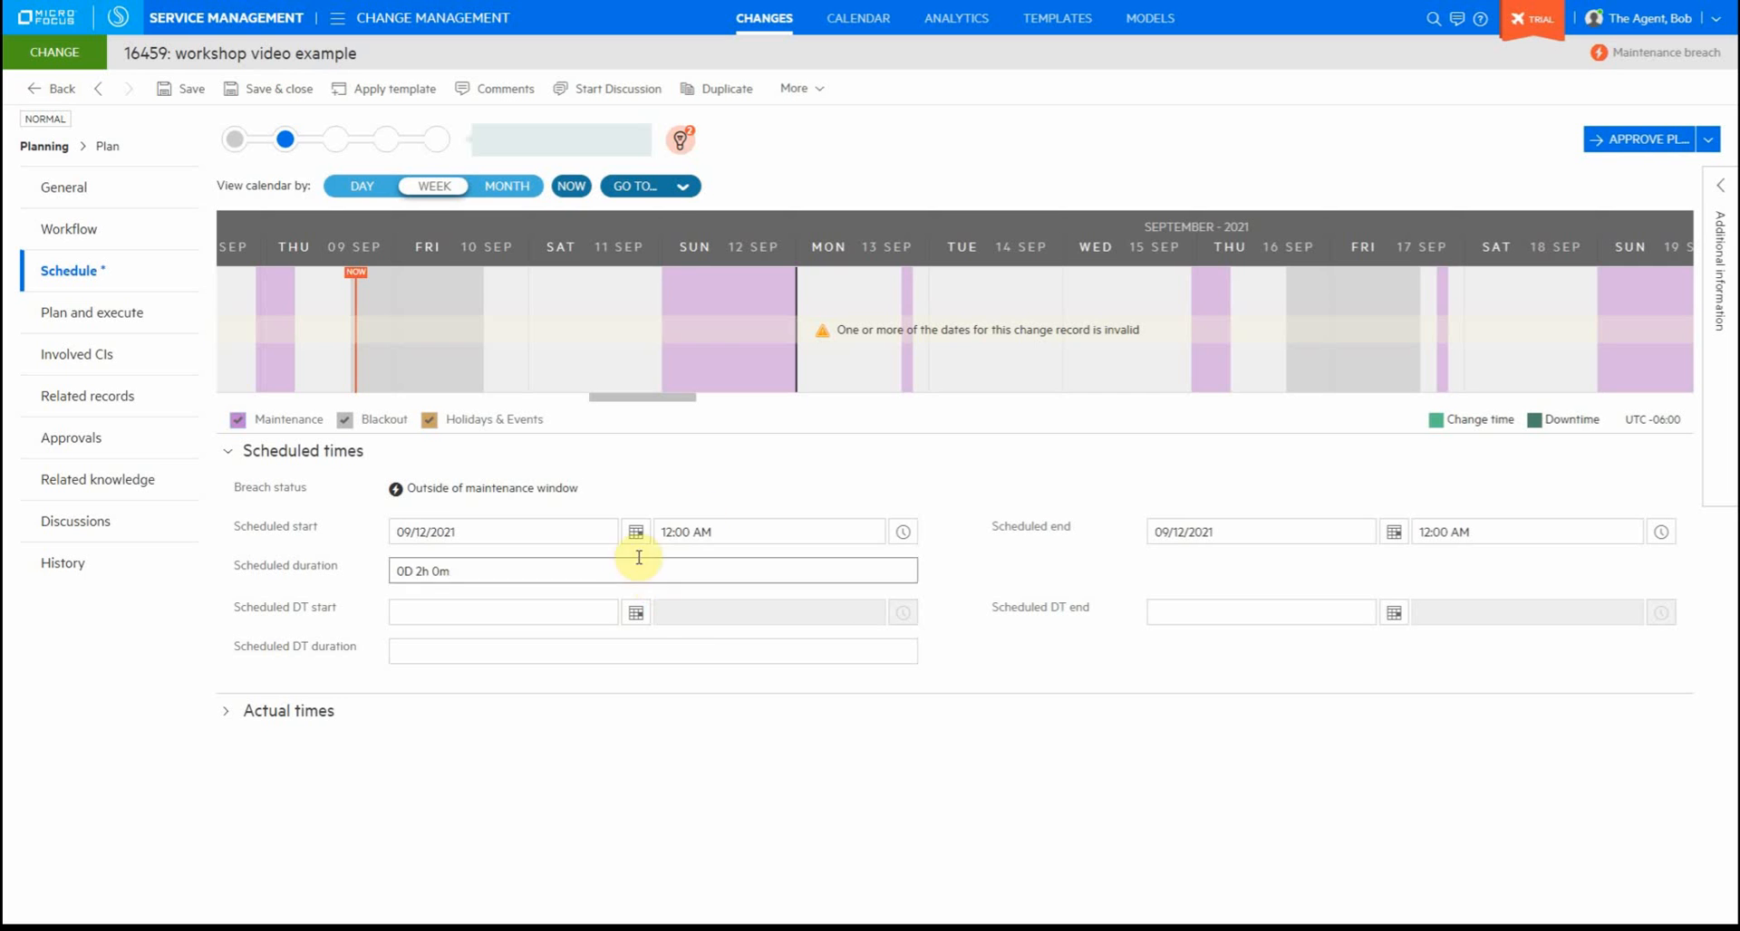
Step: Set the scheduled start time to 9:00 AM and try to save the change
click(668, 532)
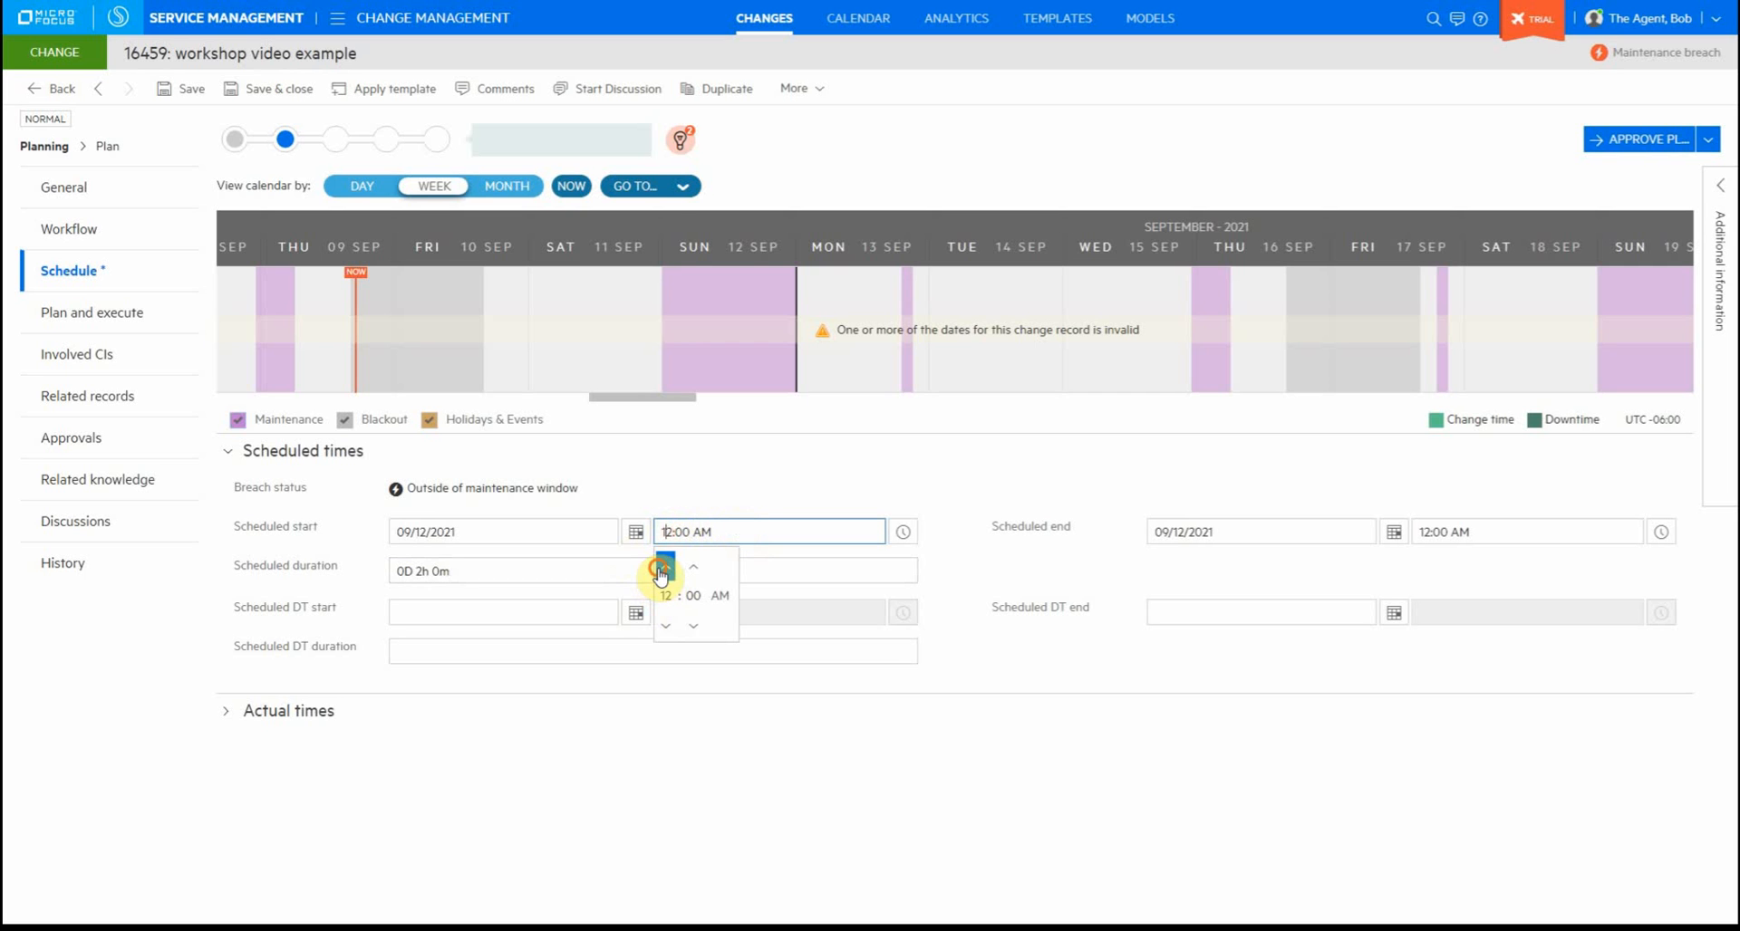
click(665, 568)
click(987, 480)
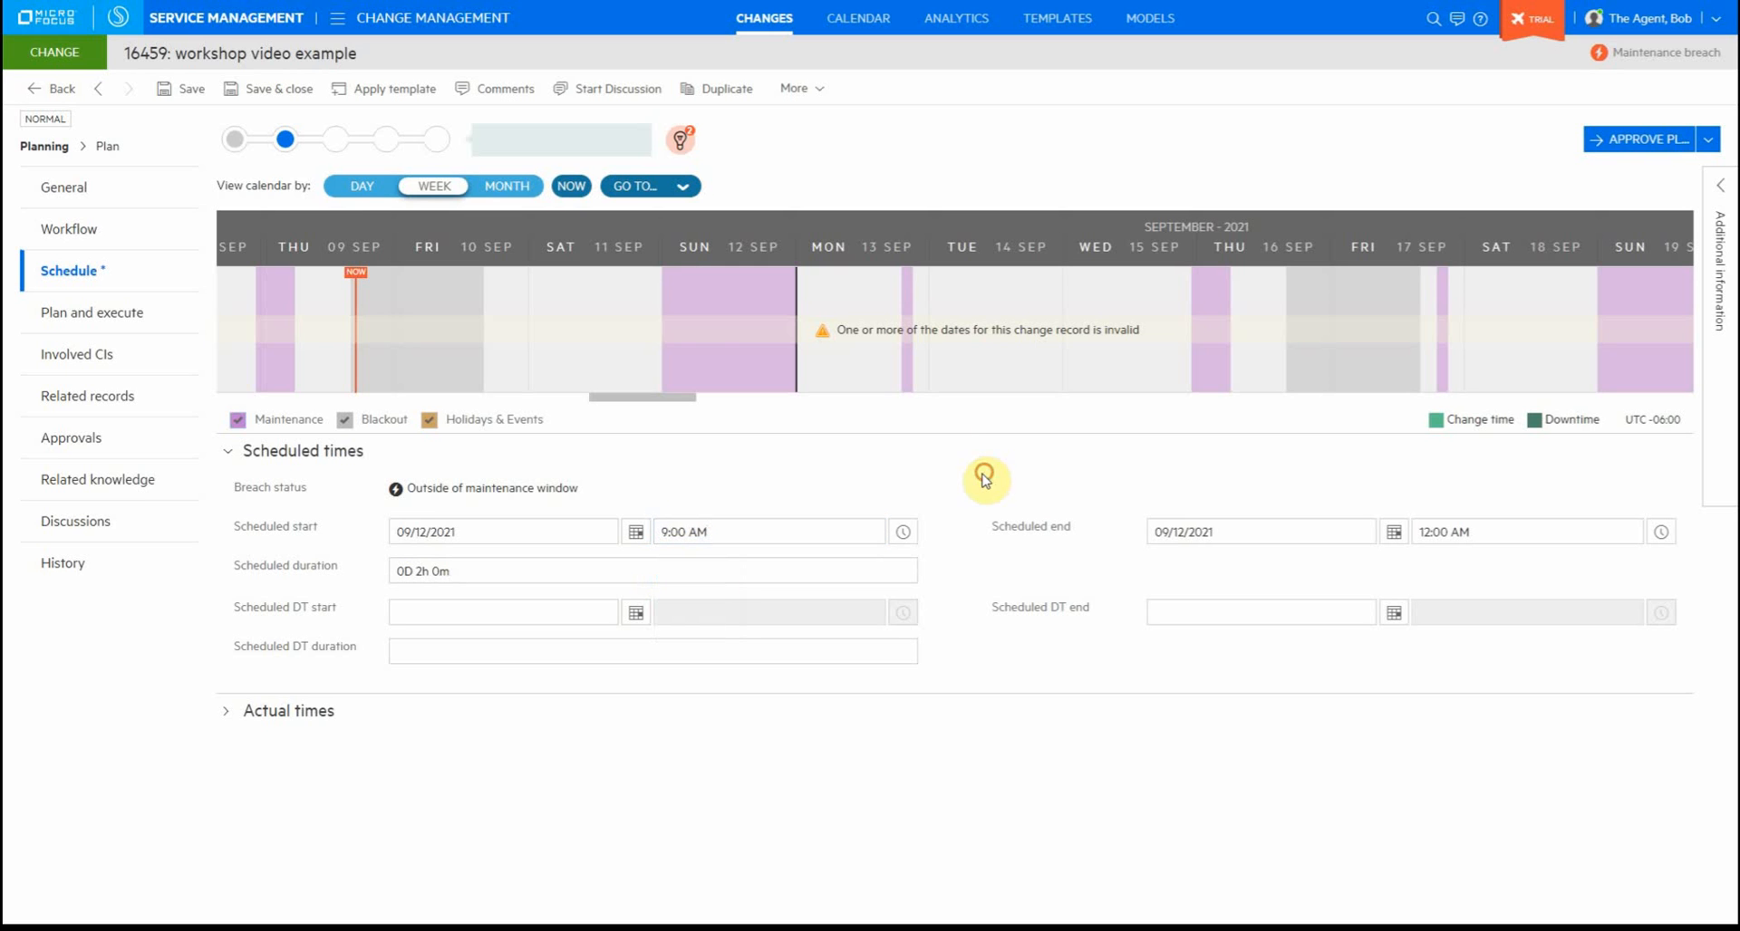
click(192, 96)
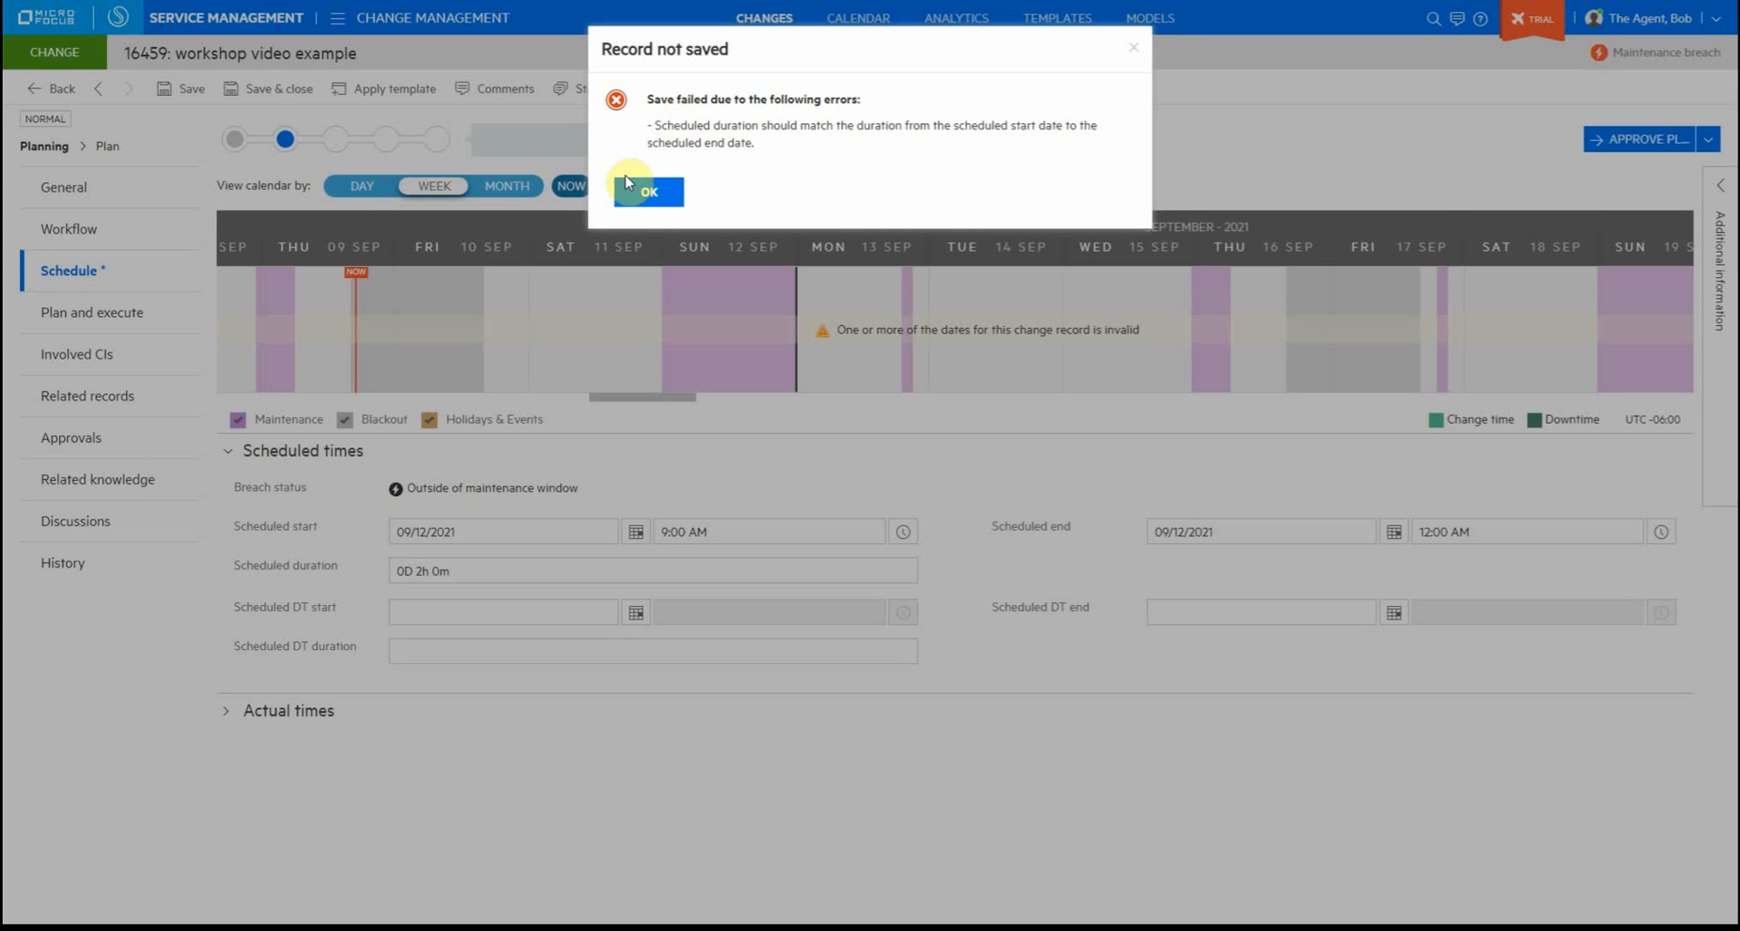
click(649, 191)
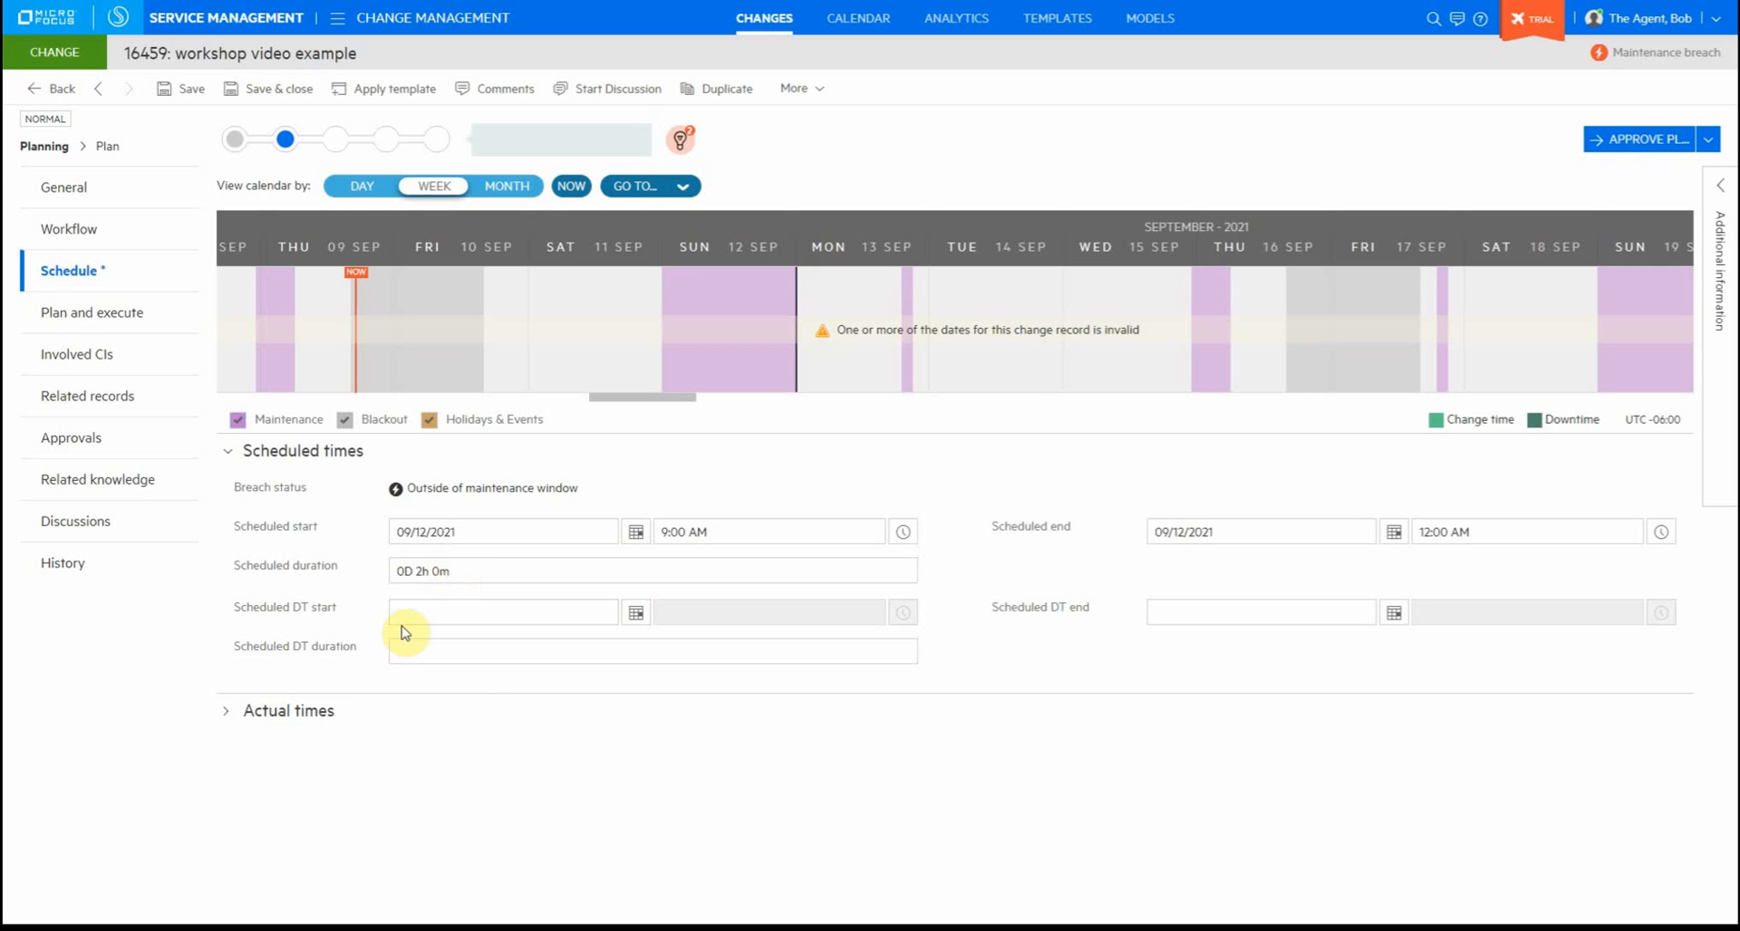
Step: Set the scheduled end time to 11:00 AM, matching the two-hour duration, and save the change
click(444, 570)
click(452, 606)
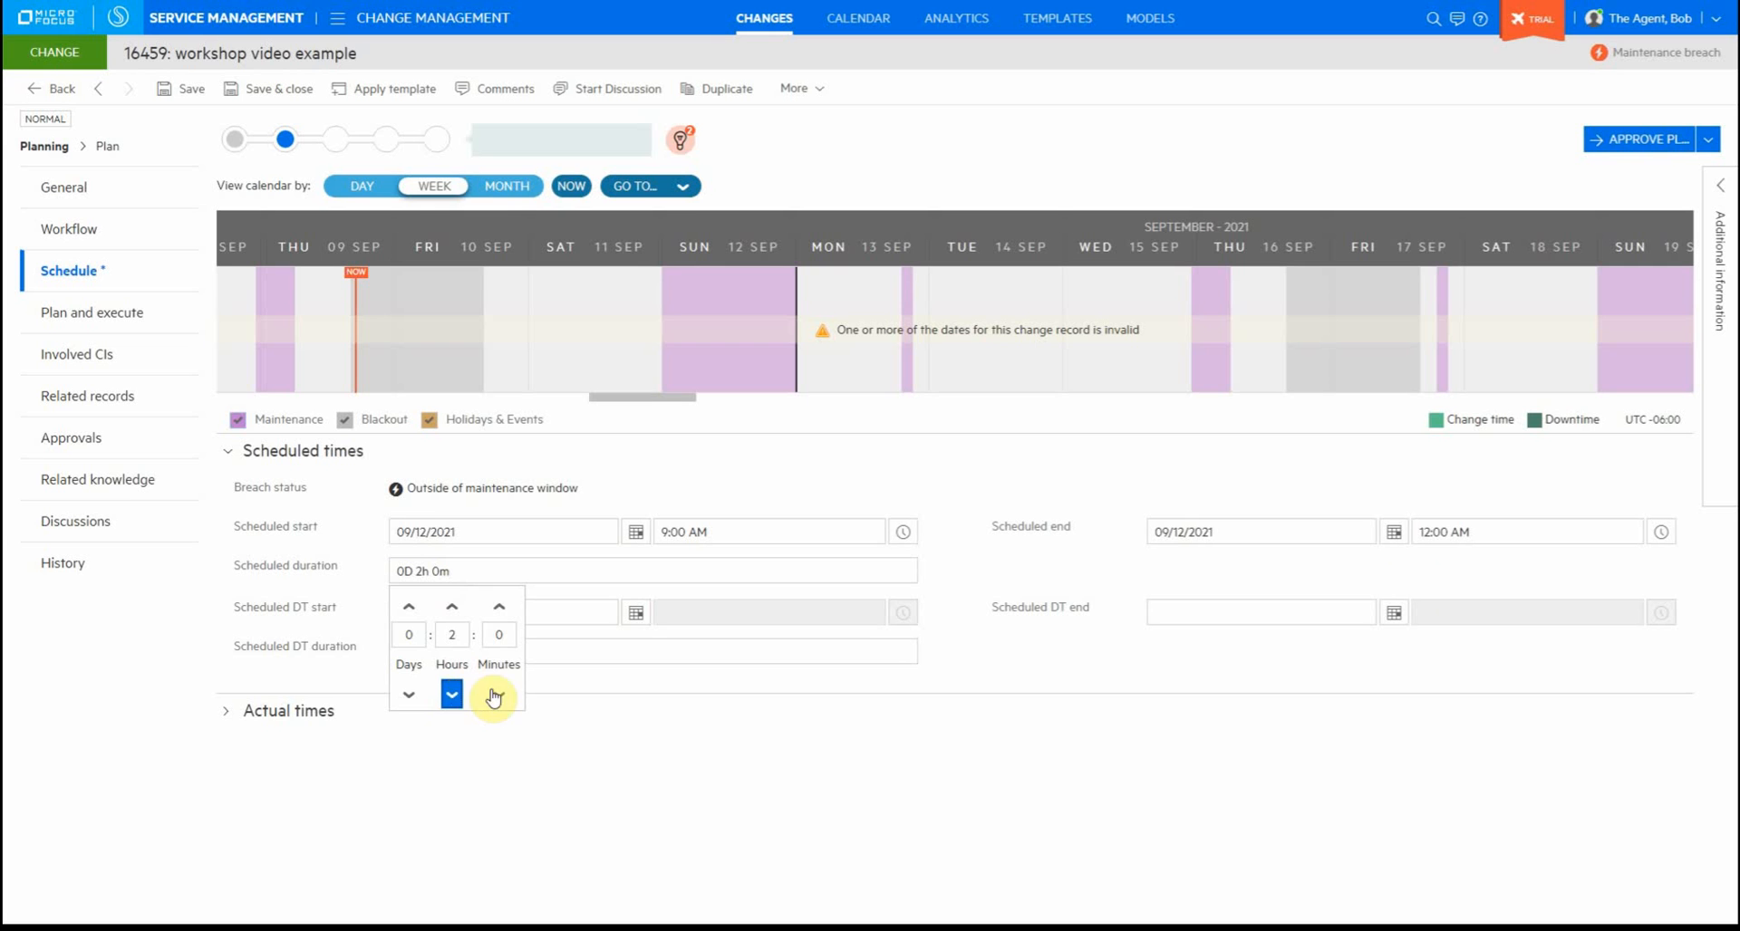
click(1421, 532)
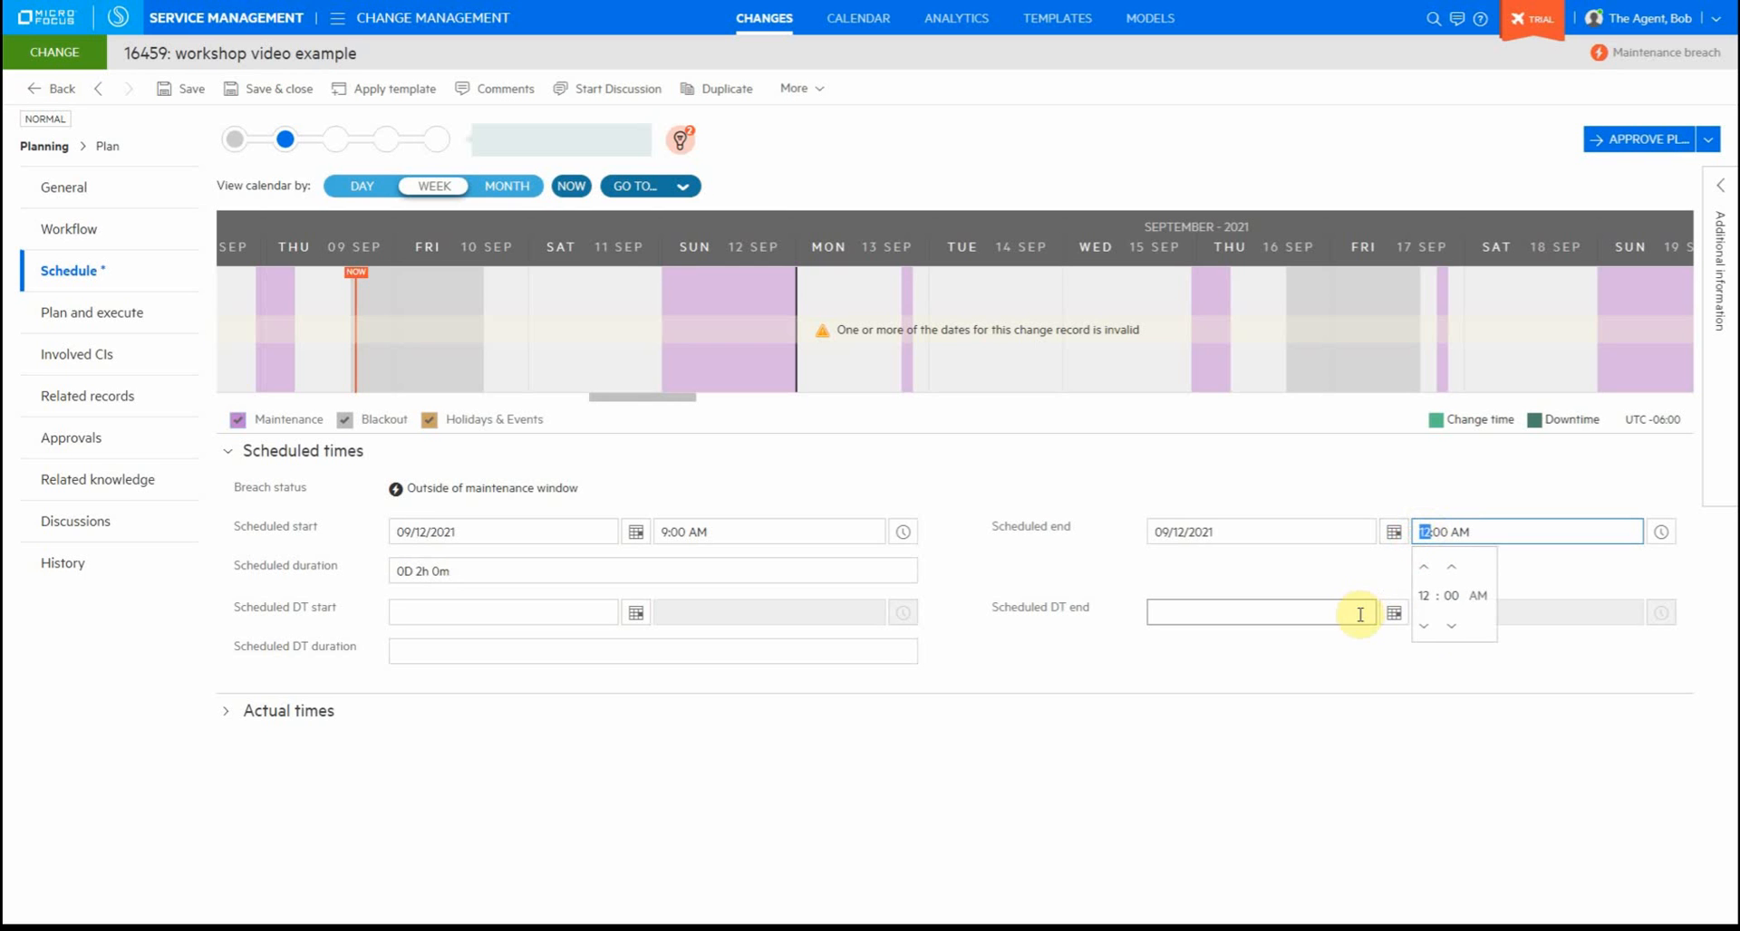
click(1423, 626)
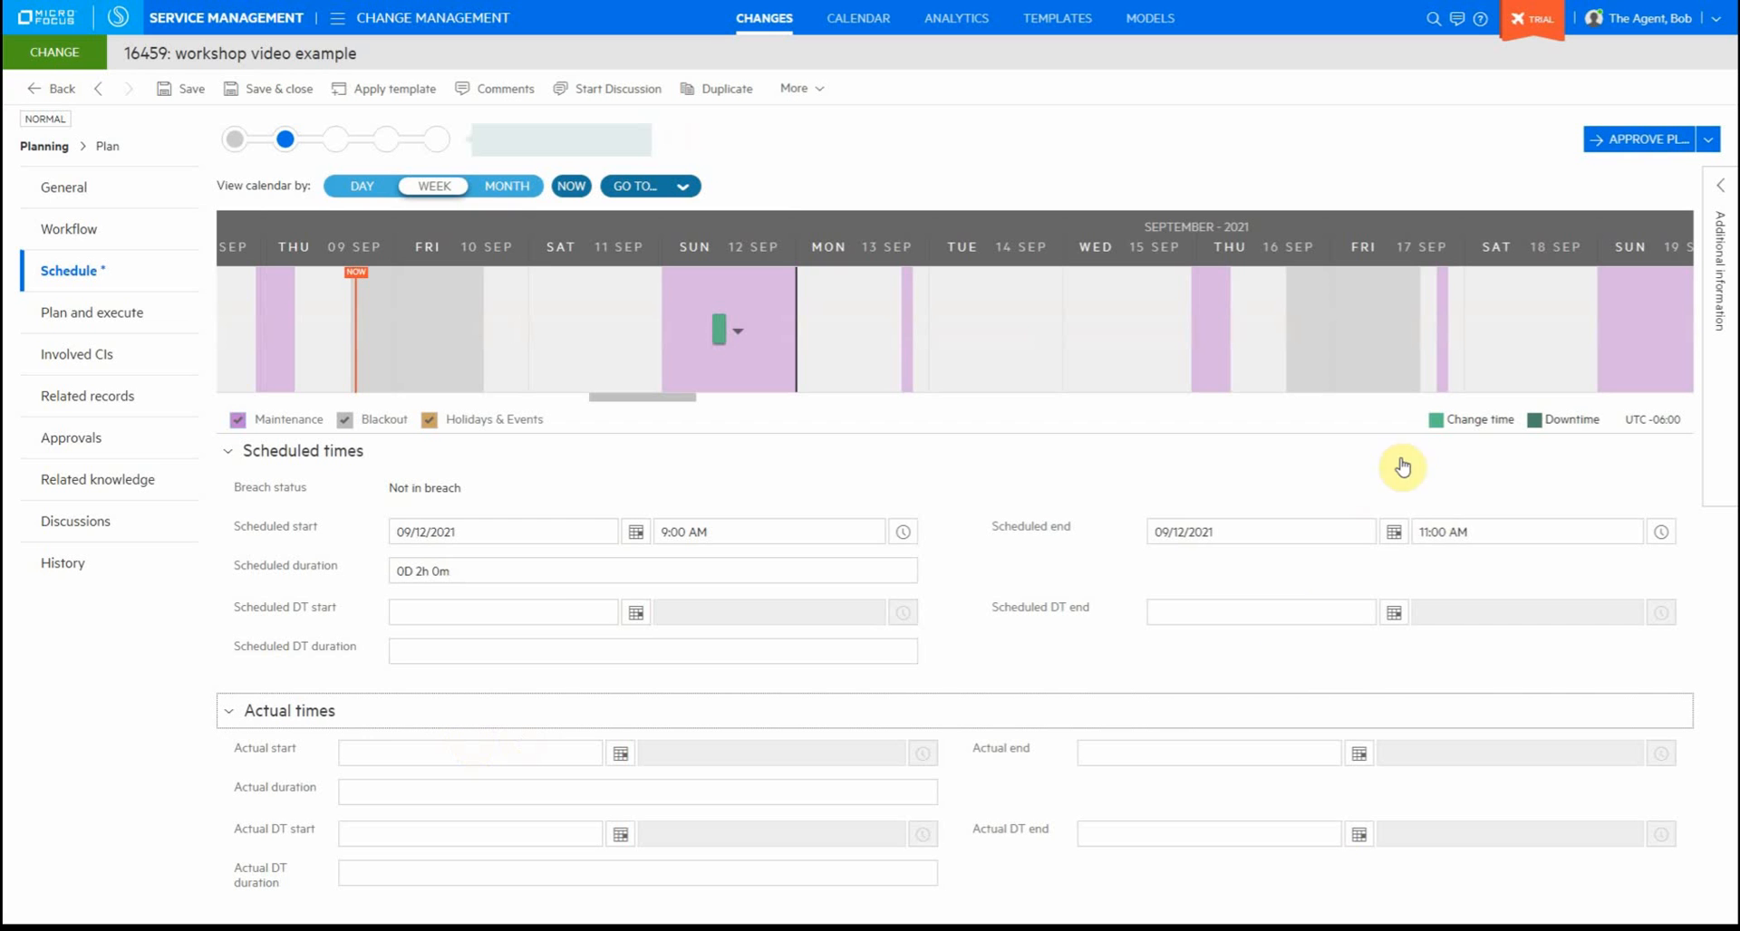
click(167, 88)
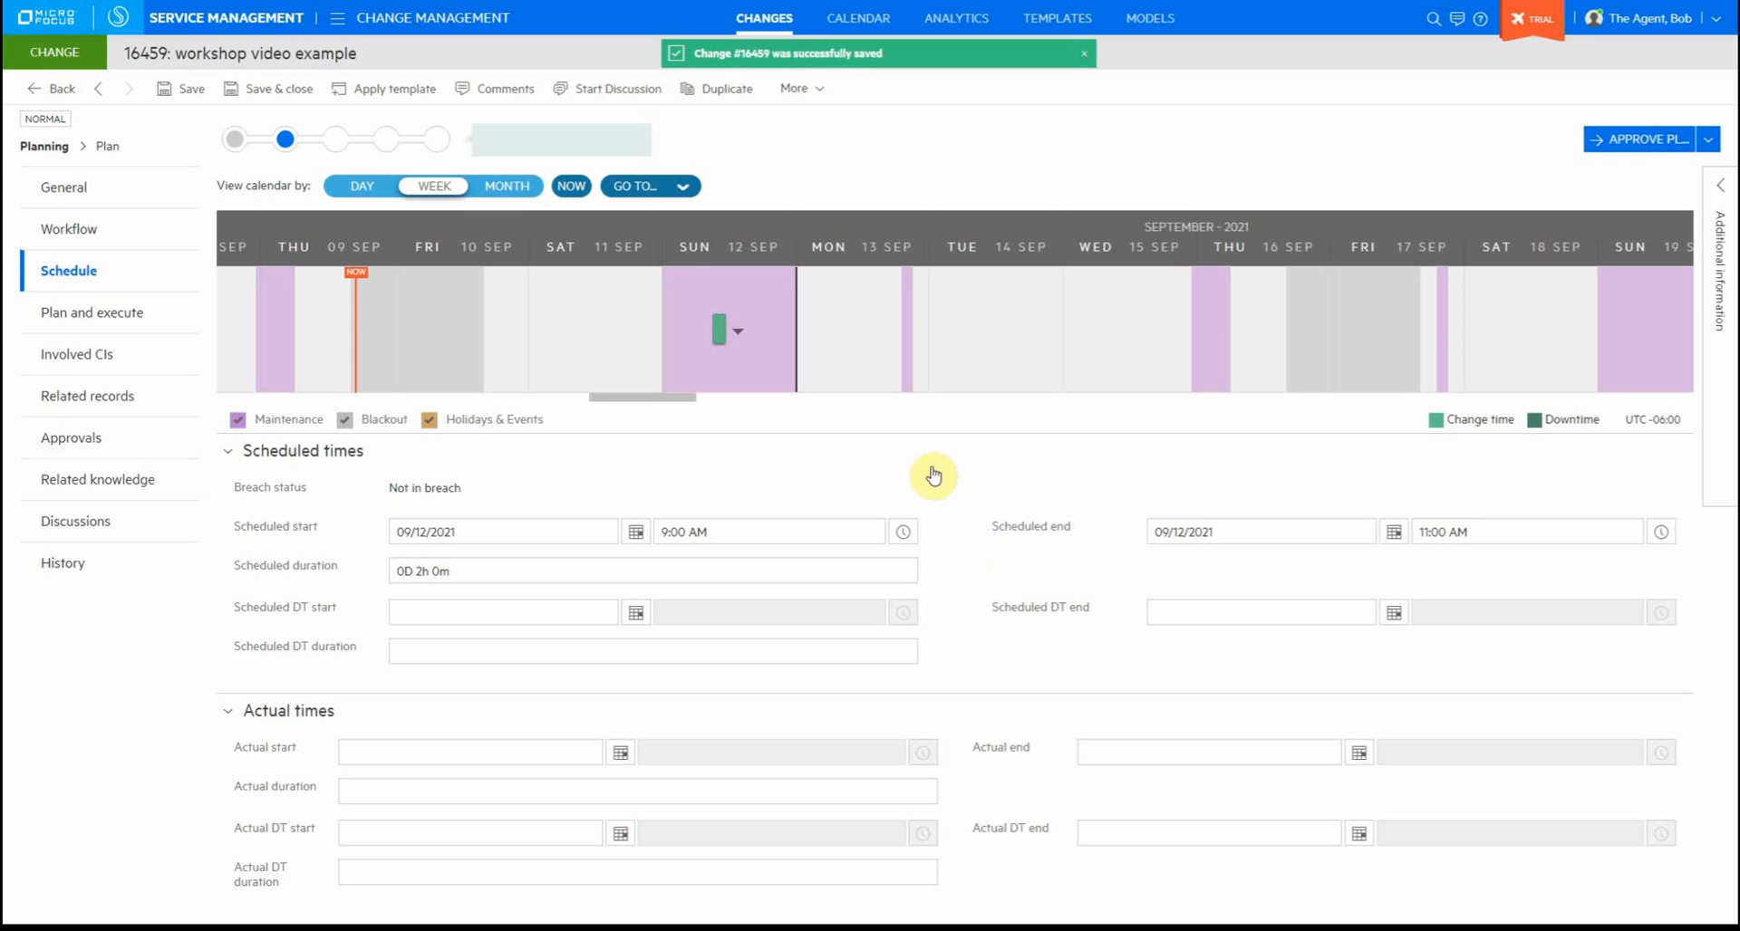
Step: Review the available time windows for the scheduled change in the calendar, then close the list
click(738, 335)
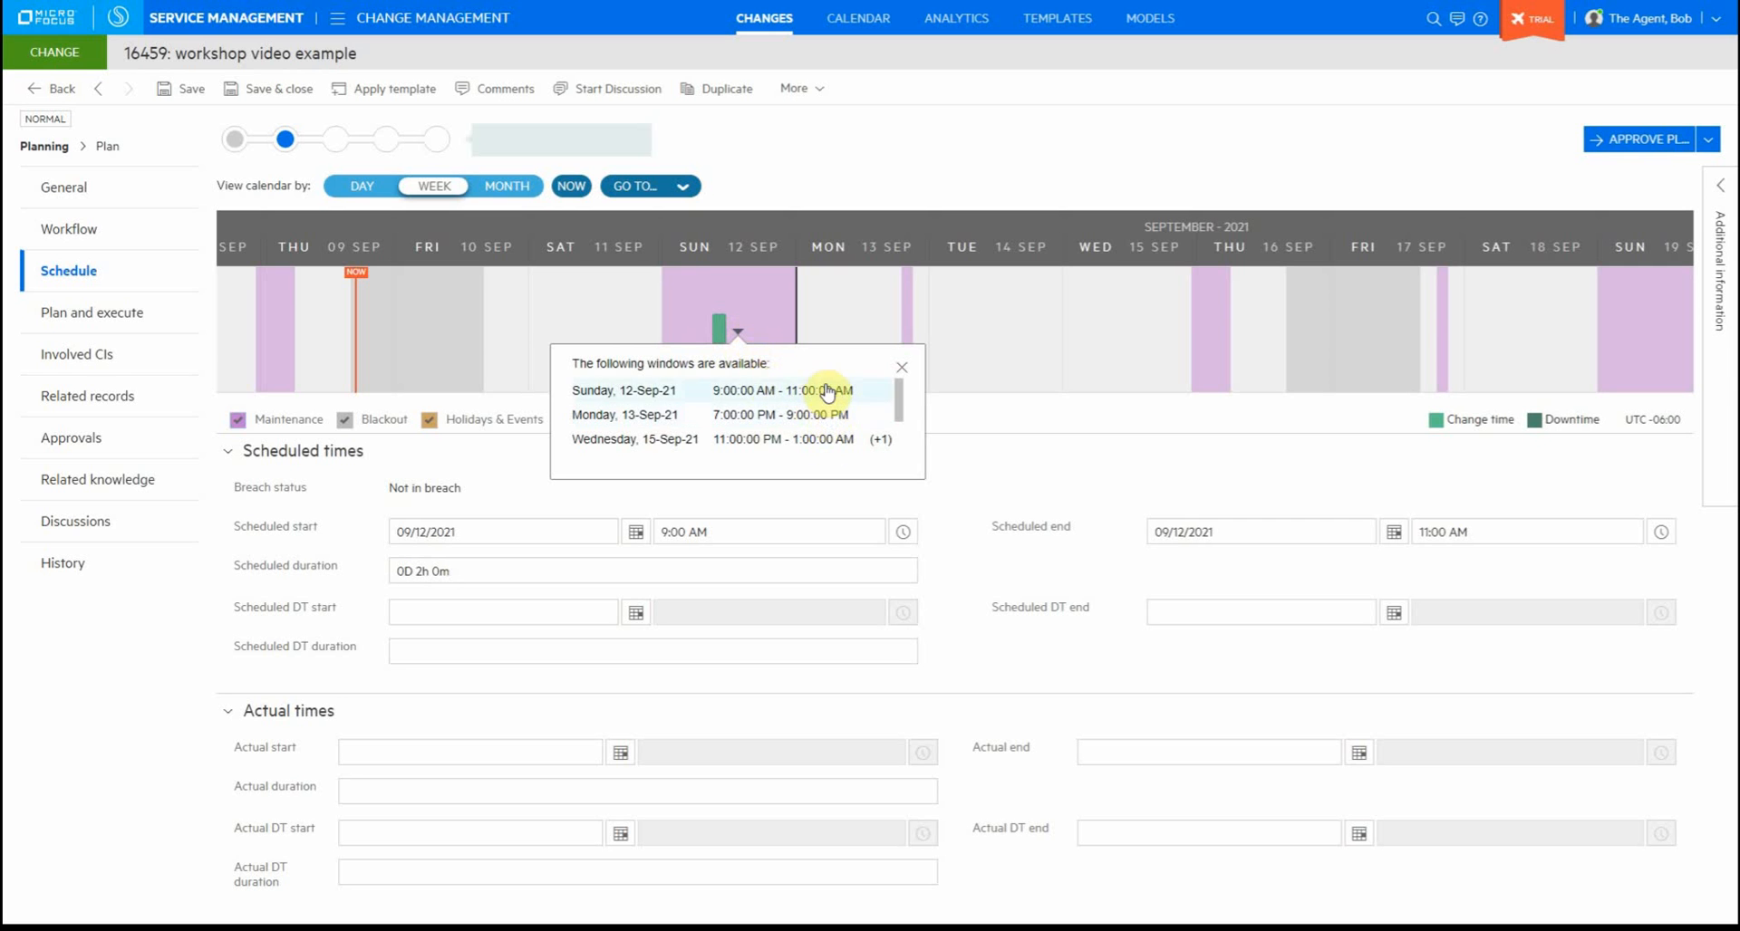
mouse_move(900, 389)
mouse_down()
mouse_move(901, 438)
mouse_move(900, 376)
mouse_up()
click(902, 367)
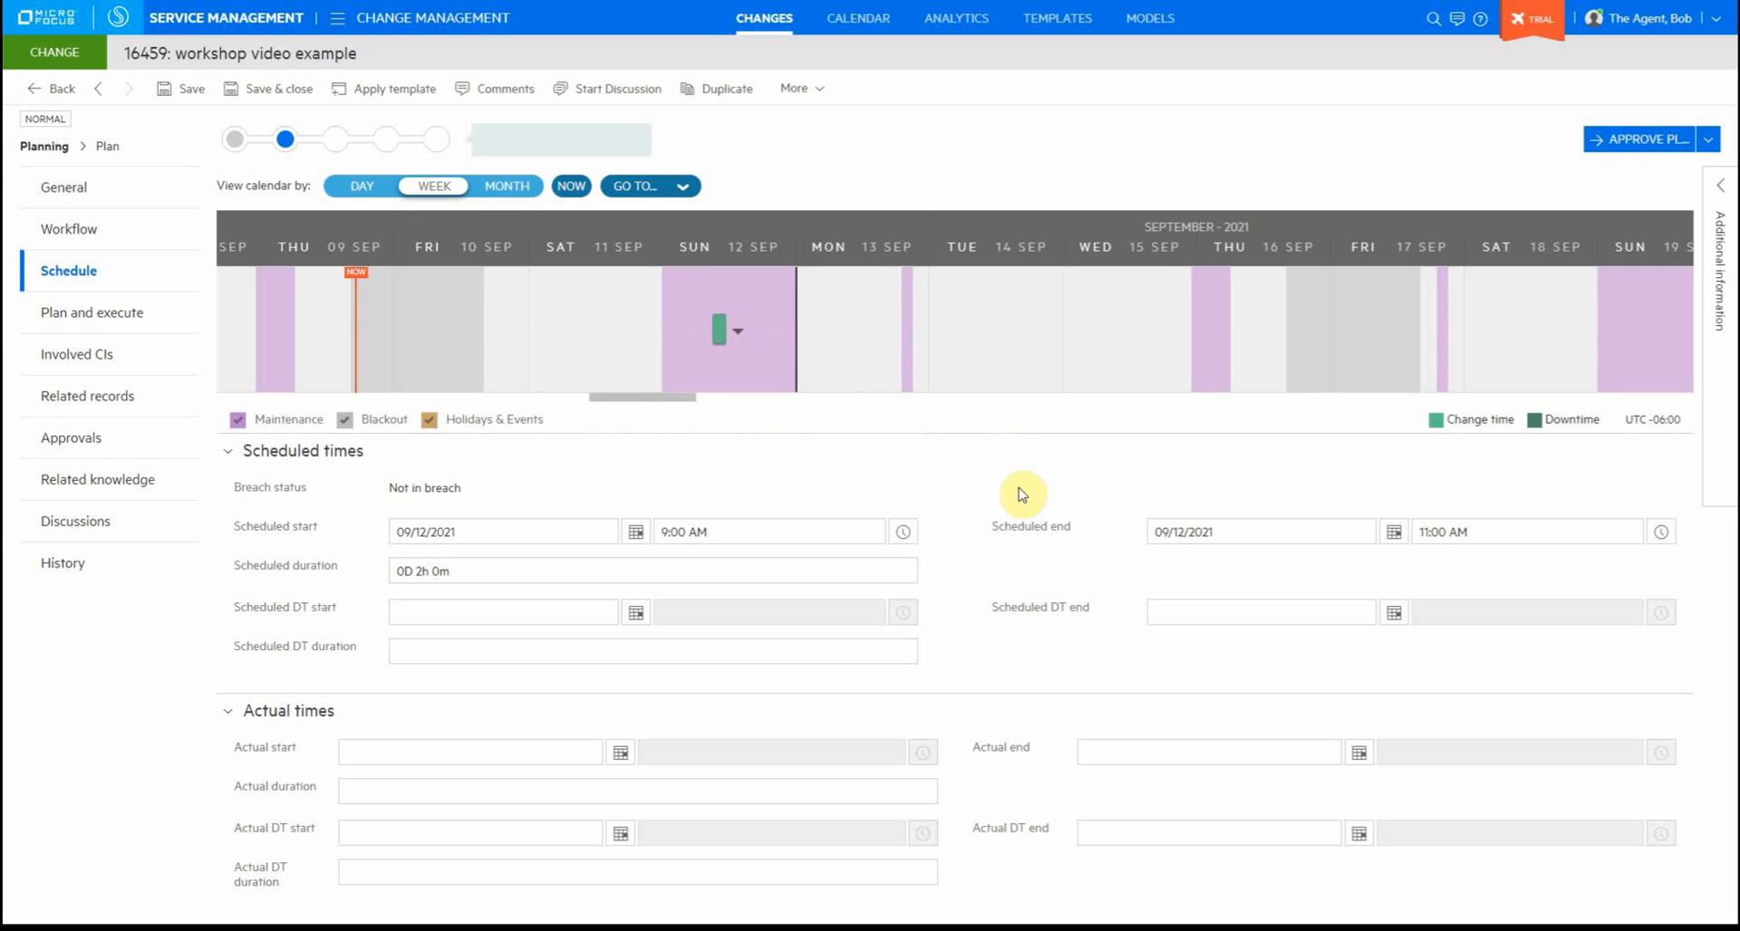